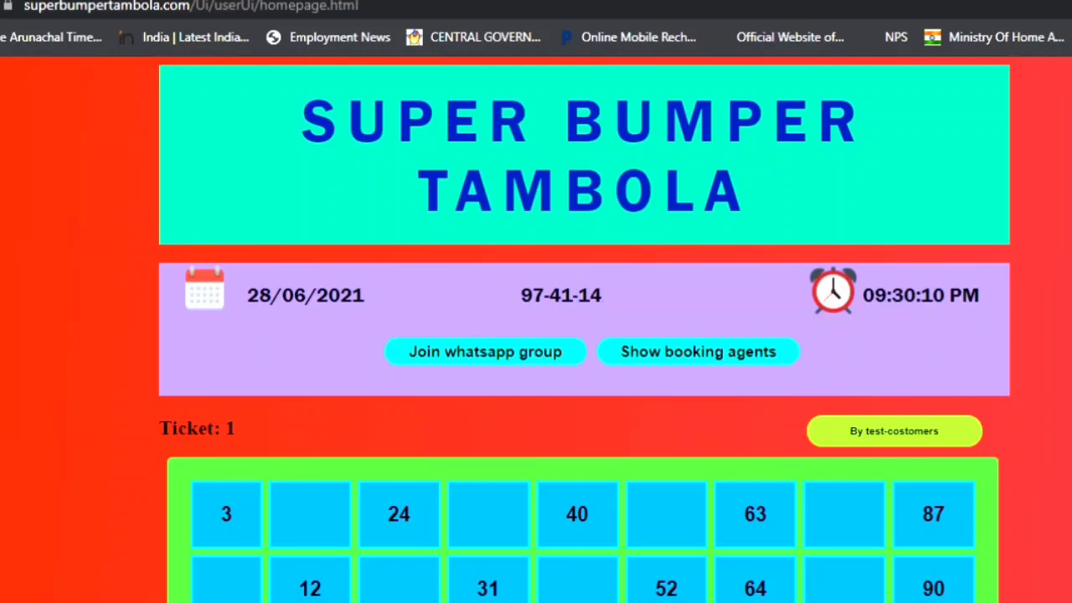
Browse the homepage, view the three booking agents on agentList.html, then return to the homepage.
scroll(1045, 438, "down", 3)
scroll(1045, 438, "up", 3)
scroll(928, 474, "down", 5)
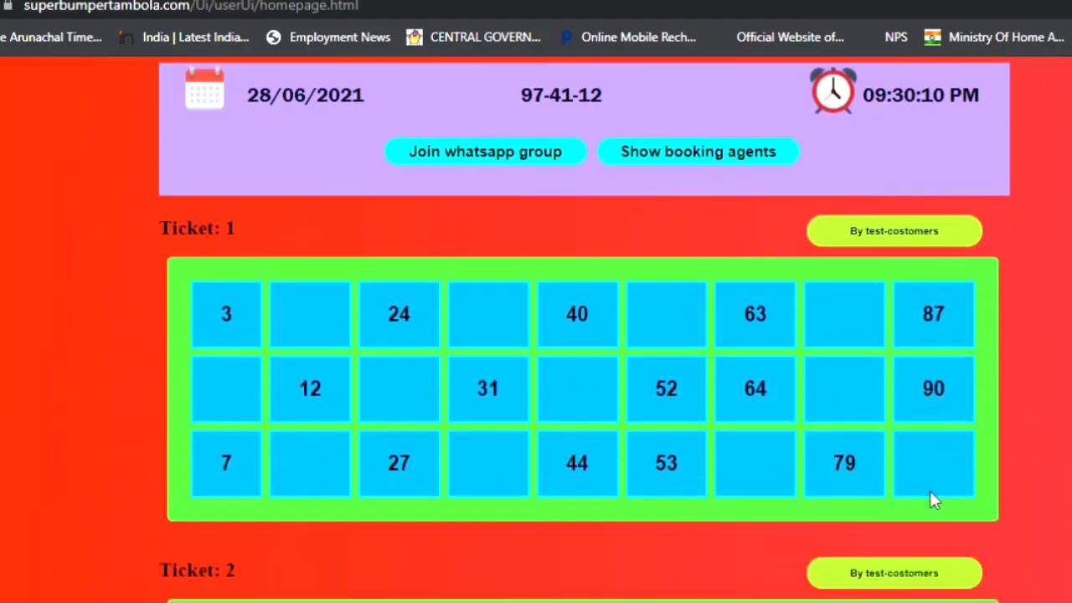
scroll(937, 492, "down", 5)
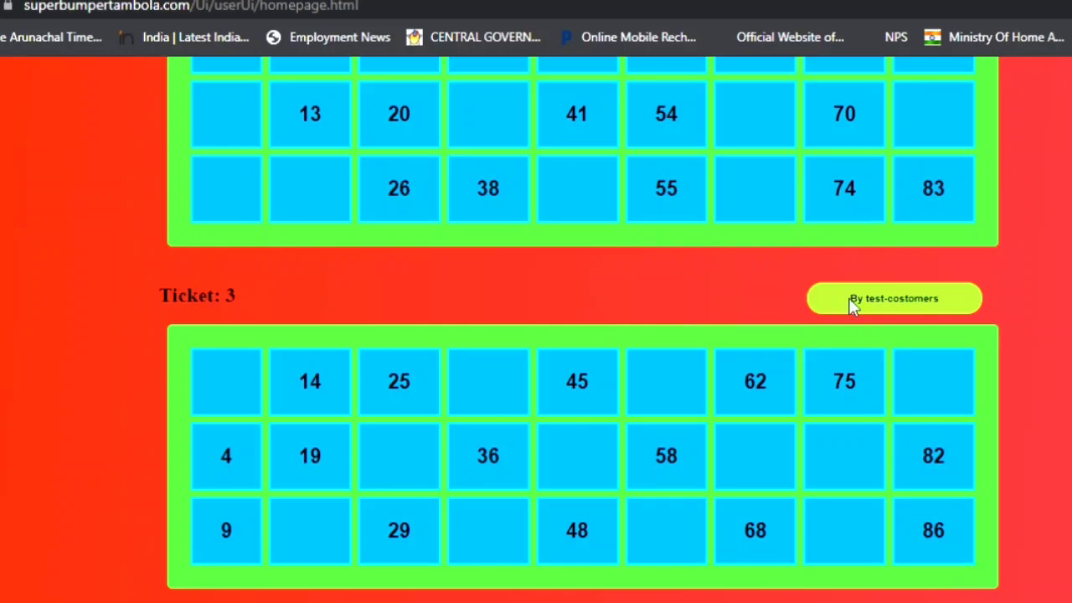
scroll(922, 542, "down", 1)
scroll(923, 544, "down", 17)
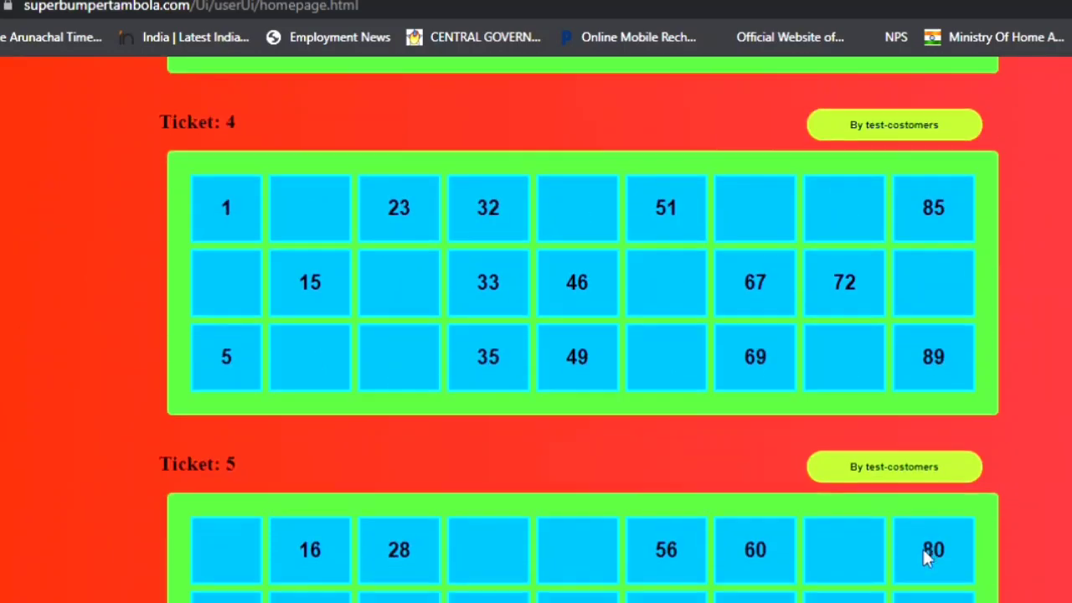
scroll(925, 567, "up", 20)
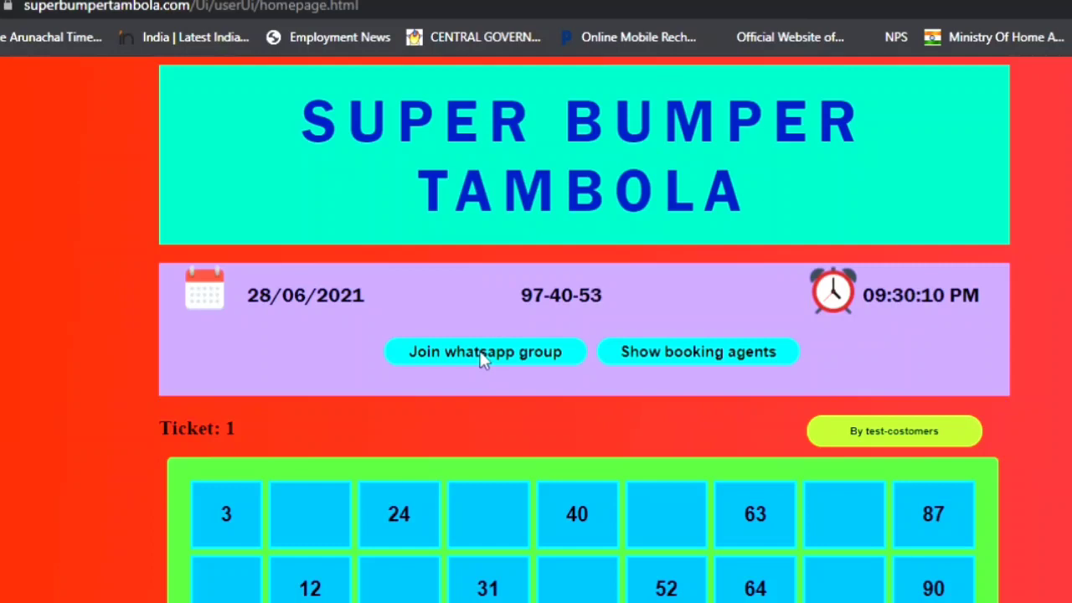
left_click(667, 359)
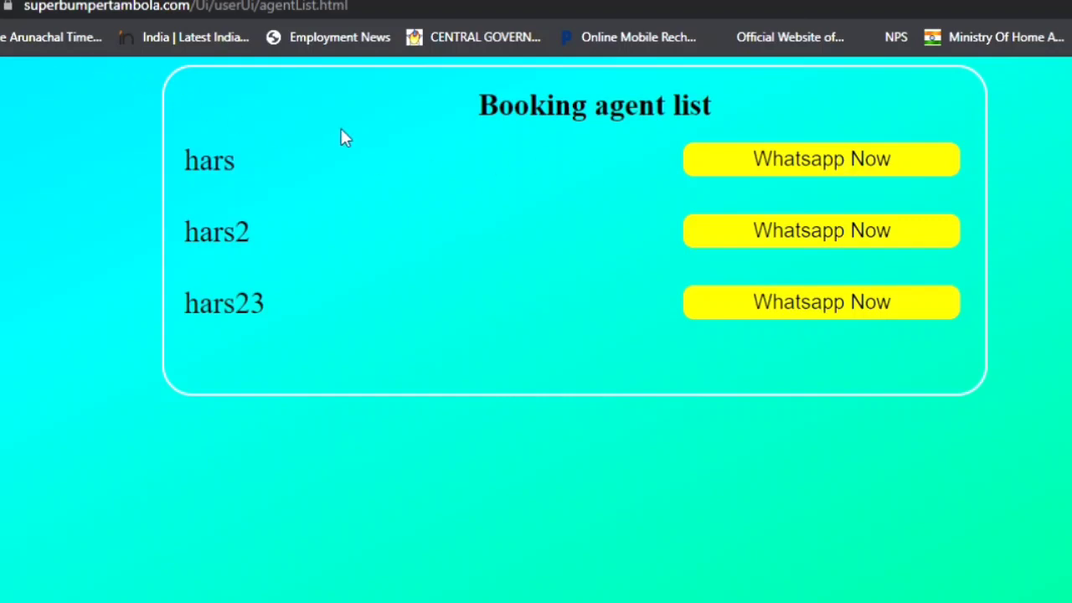
key("alt+Left")
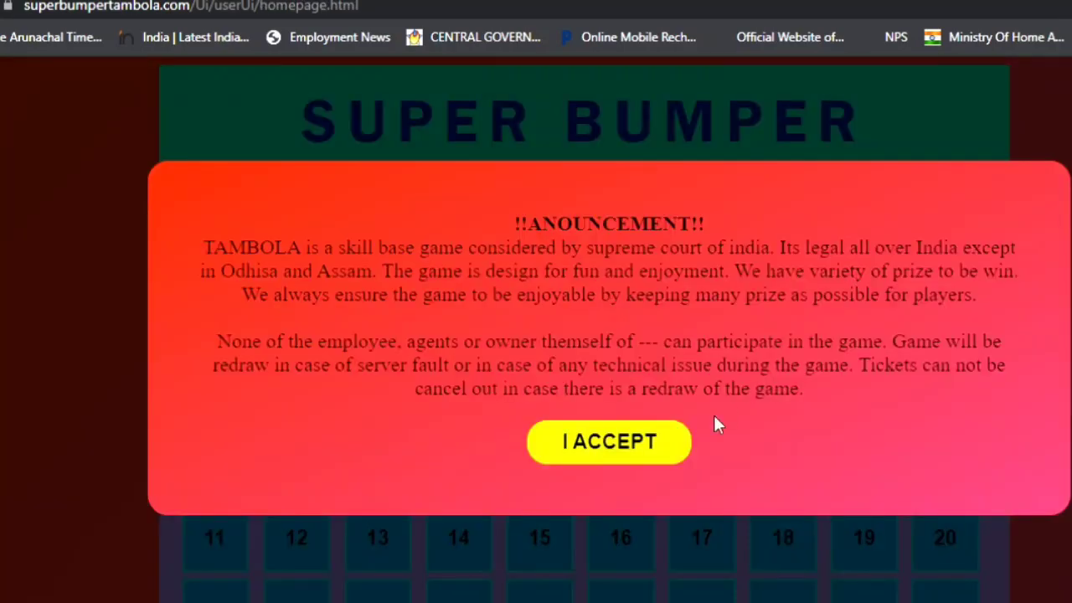
Accept the announcement pop-up and scroll down to the live 1–90 number board.
left_click(645, 457)
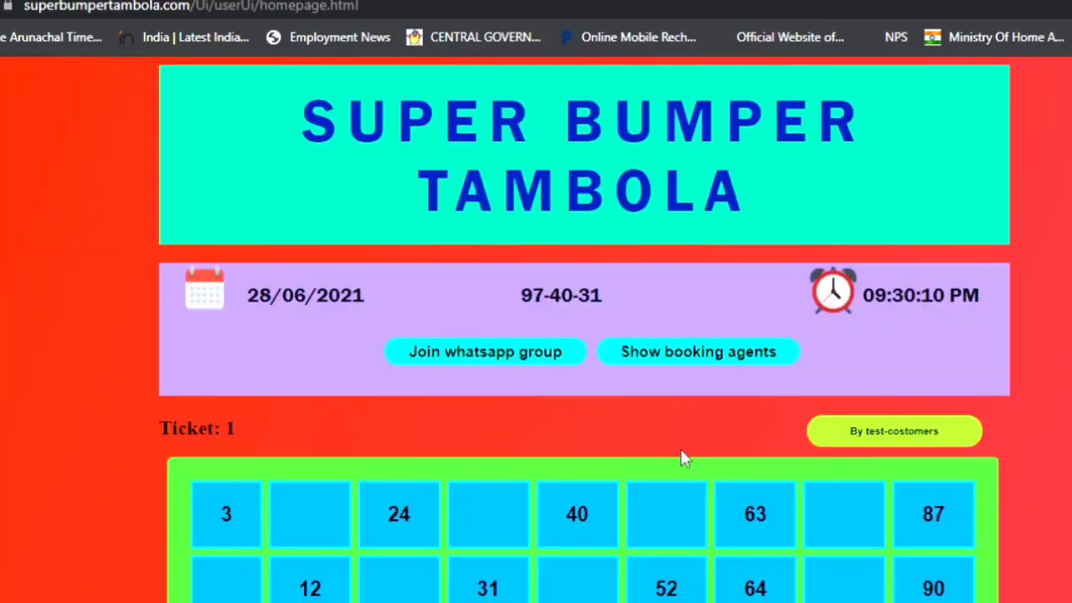
scroll(768, 438, "down", 3)
scroll(868, 471, "down", 1)
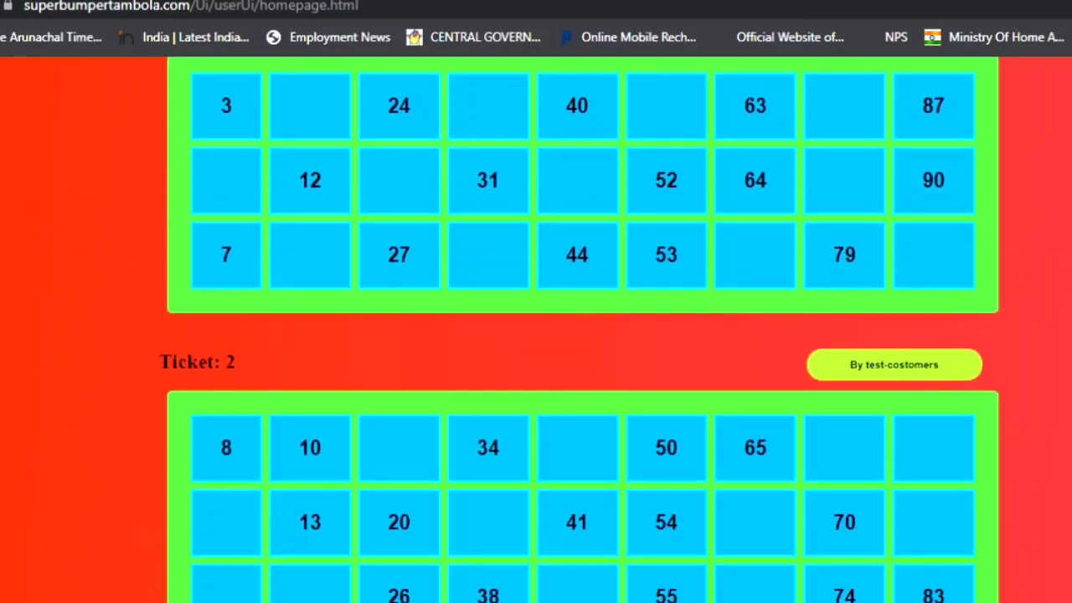
scroll(960, 528, "up", 5)
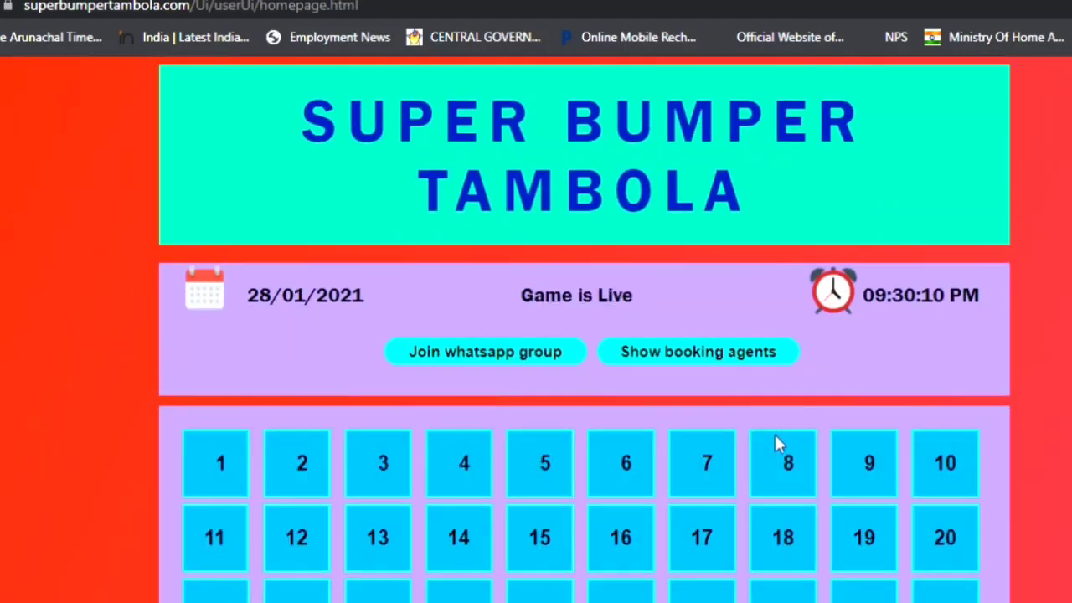
scroll(775, 436, "down", 5)
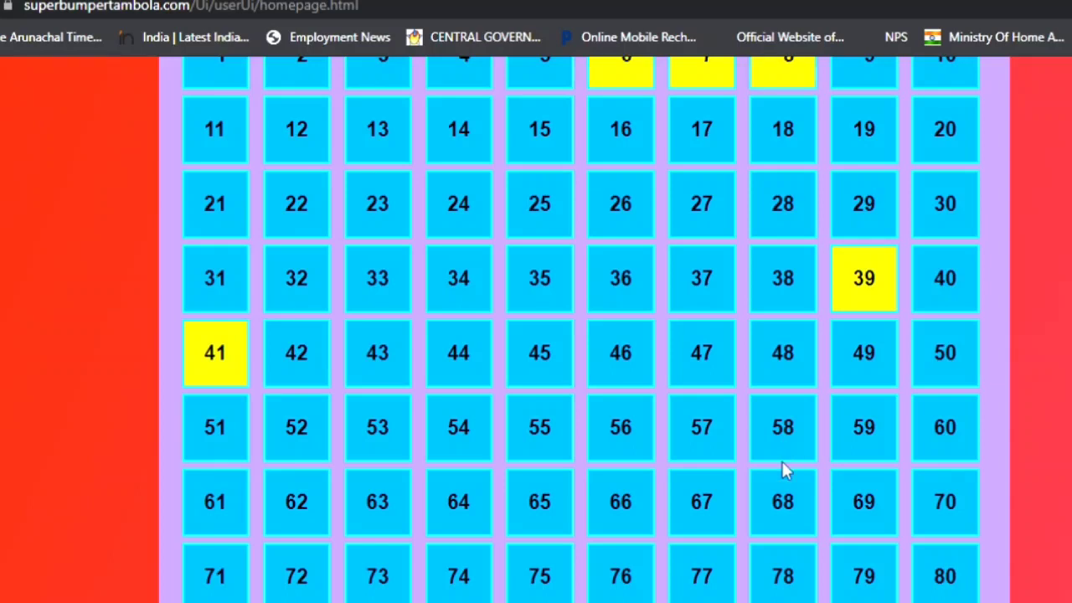
View tickets from number 1 and scroll through Tickets 1–3 with called numbers highlighted.
scroll(783, 465, "up", 3)
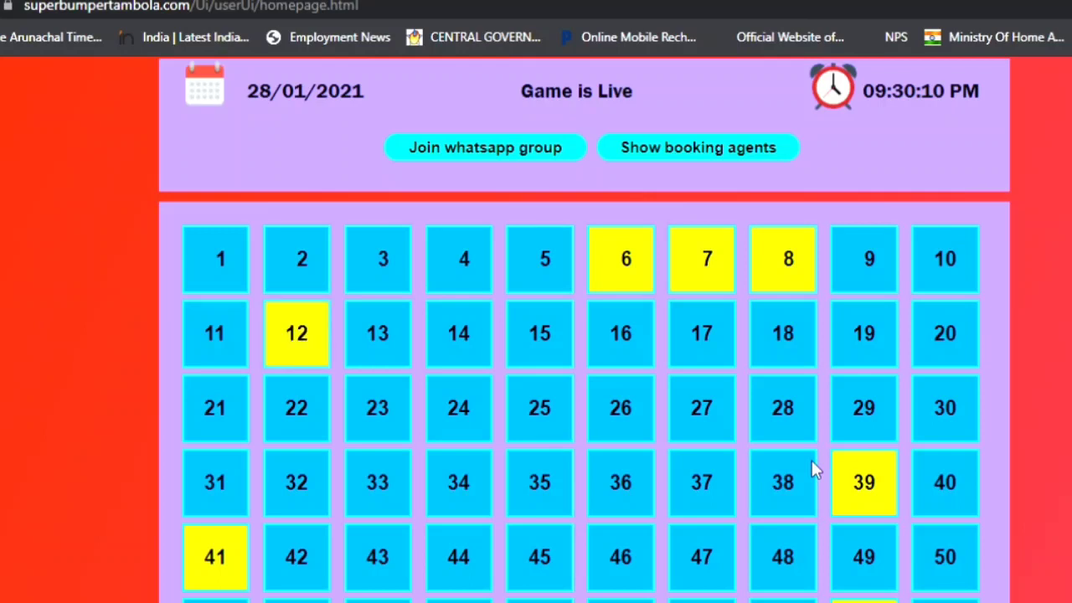
scroll(795, 460, "down", 7)
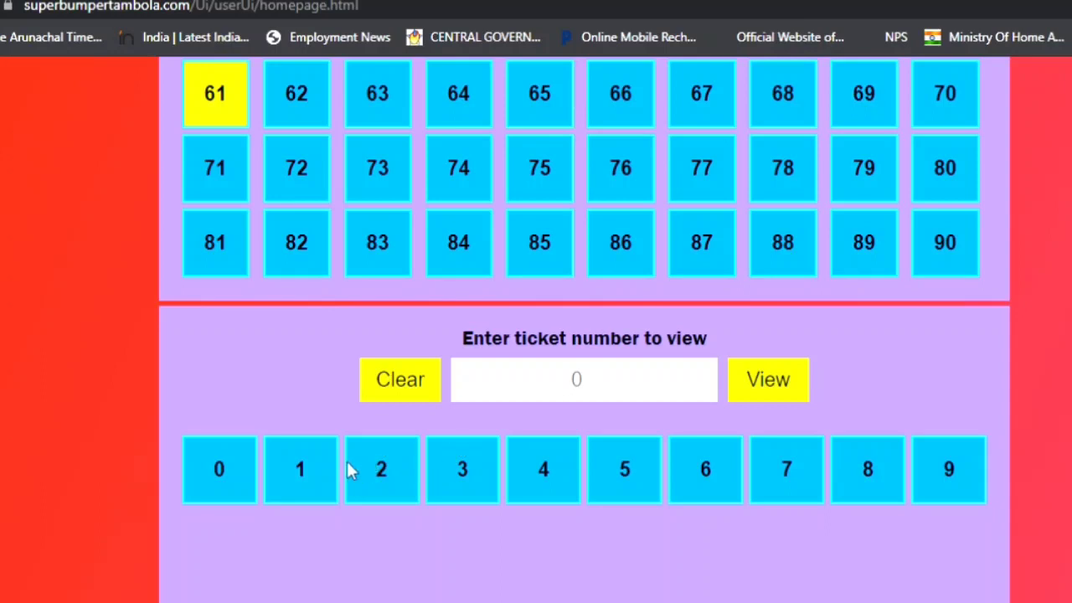
left_click(315, 470)
scroll(756, 393, "down", 1)
left_click(782, 275)
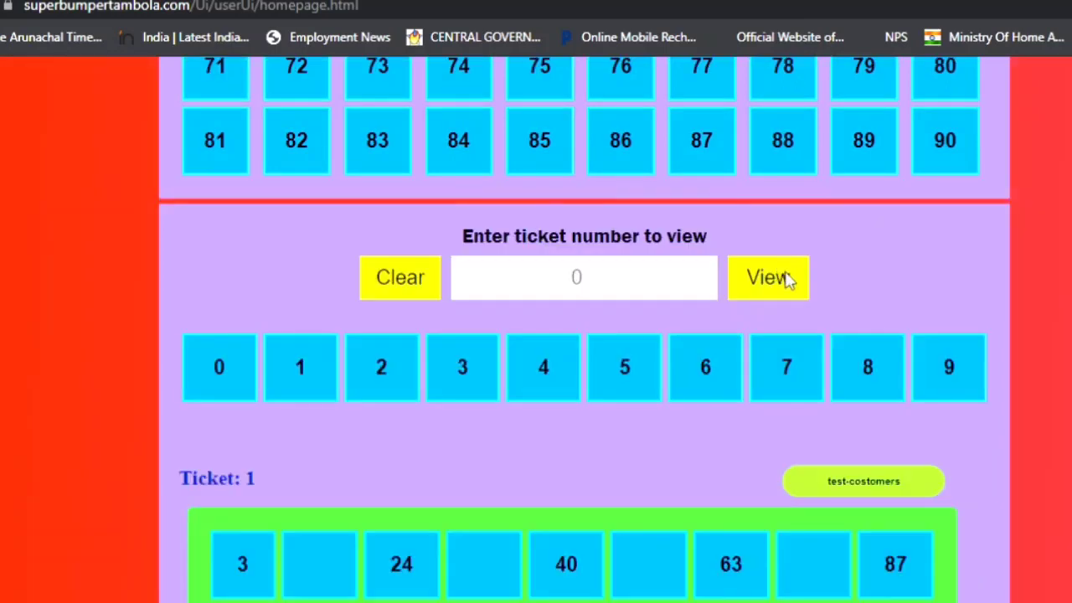
scroll(787, 276, "down", 2)
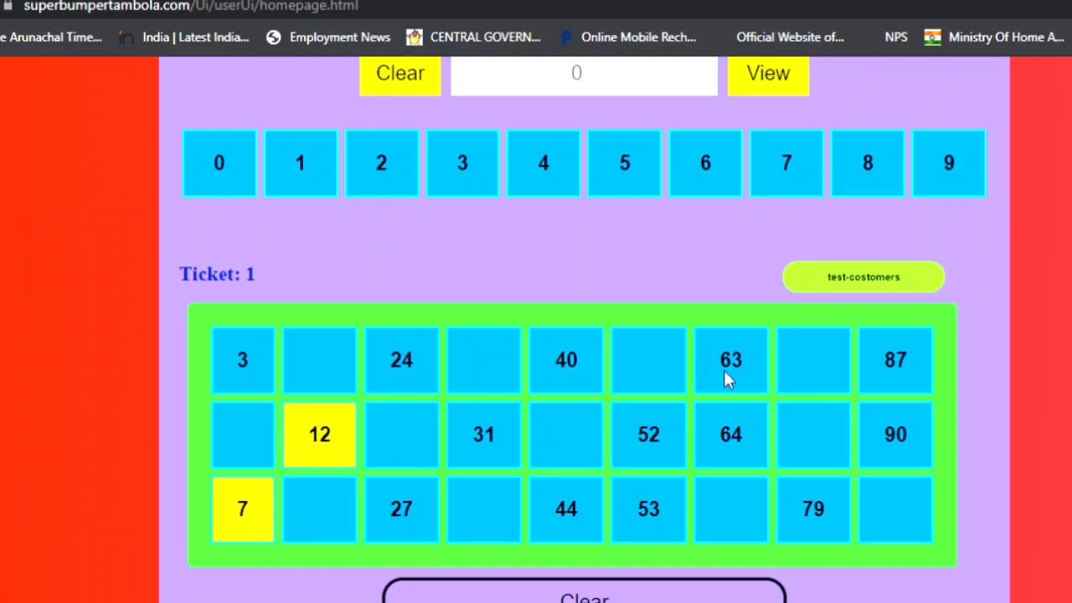
scroll(729, 389, "down", 3)
scroll(732, 390, "down", 3)
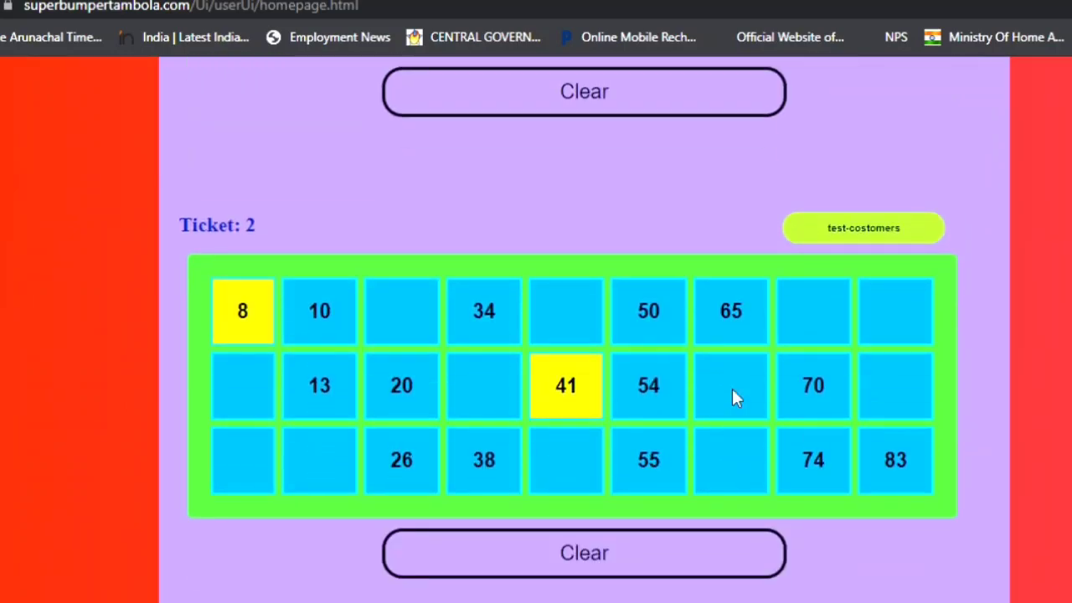
scroll(732, 389, "down", 2)
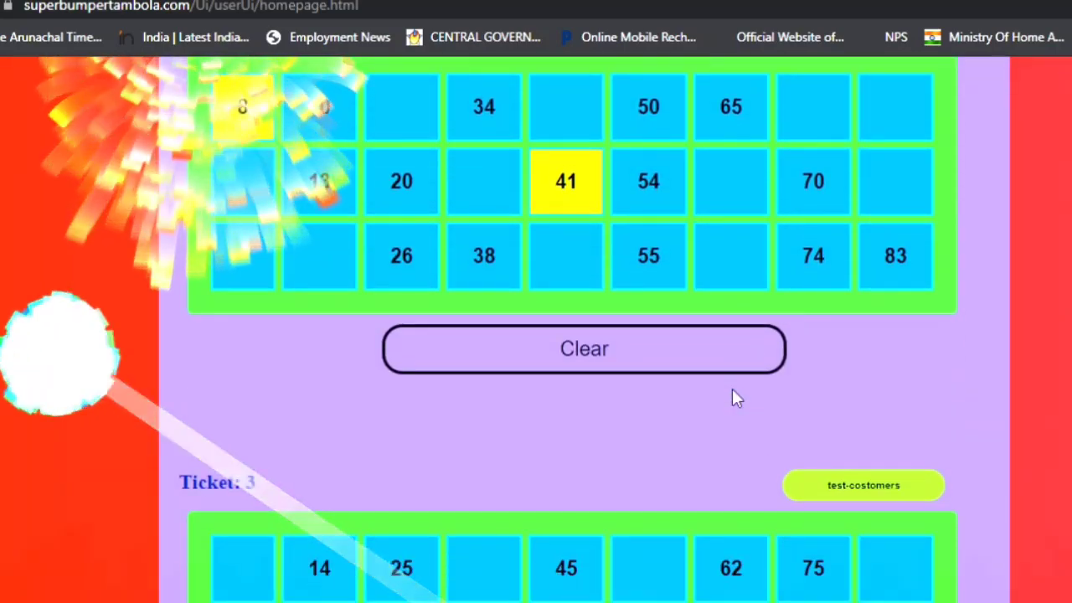
scroll(732, 398, "down", 15)
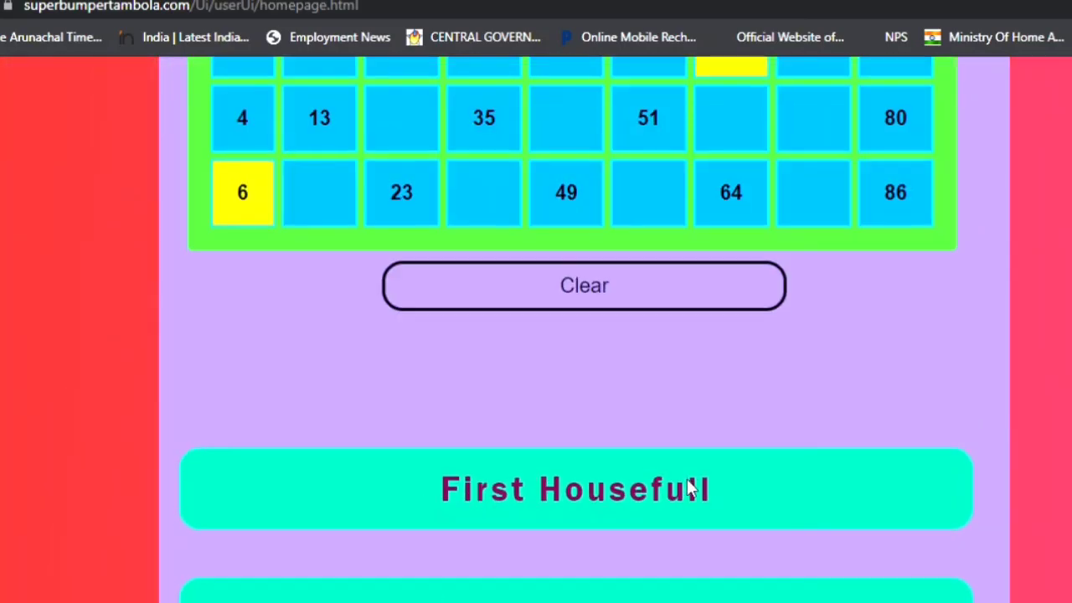
Show Quick5 winner Ticket 10, with 7, 12, 19, 41 and 61 marked.
scroll(687, 488, "down", 13)
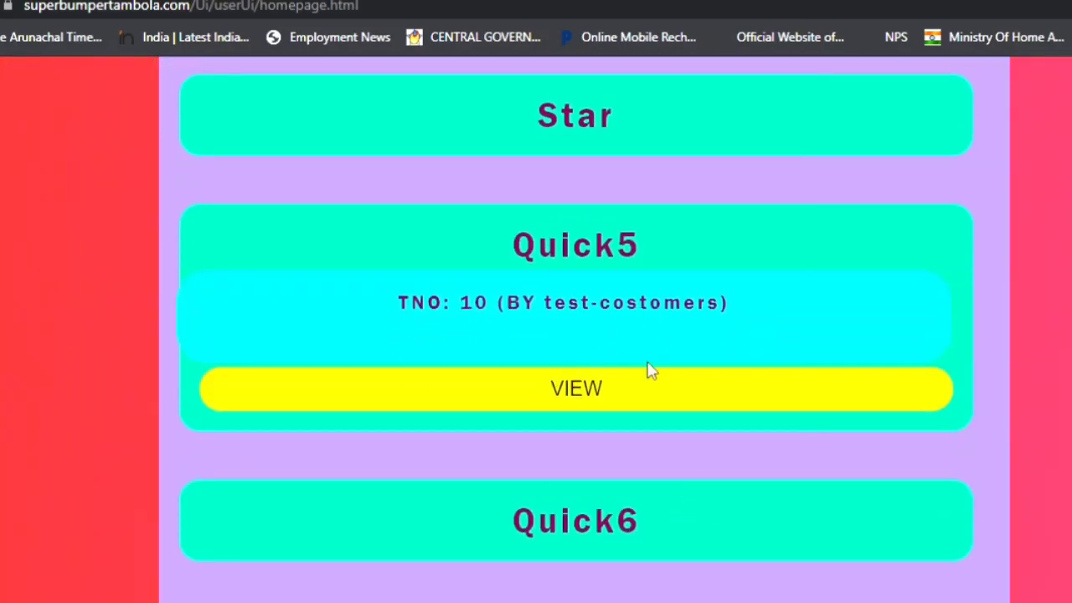
left_click(617, 398)
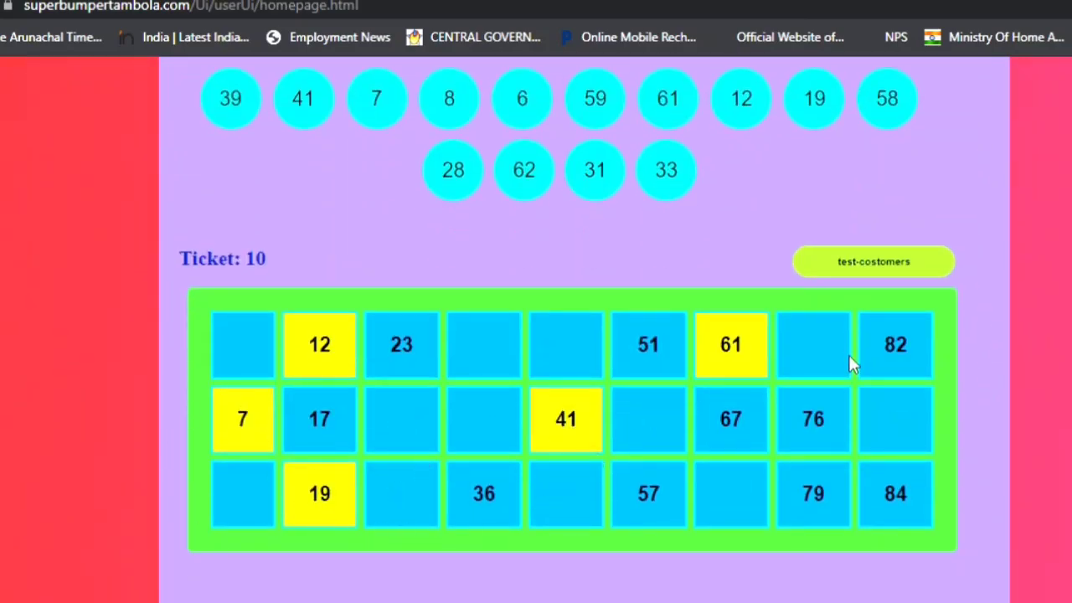
scroll(807, 457, "up", 20)
scroll(807, 459, "down", 10)
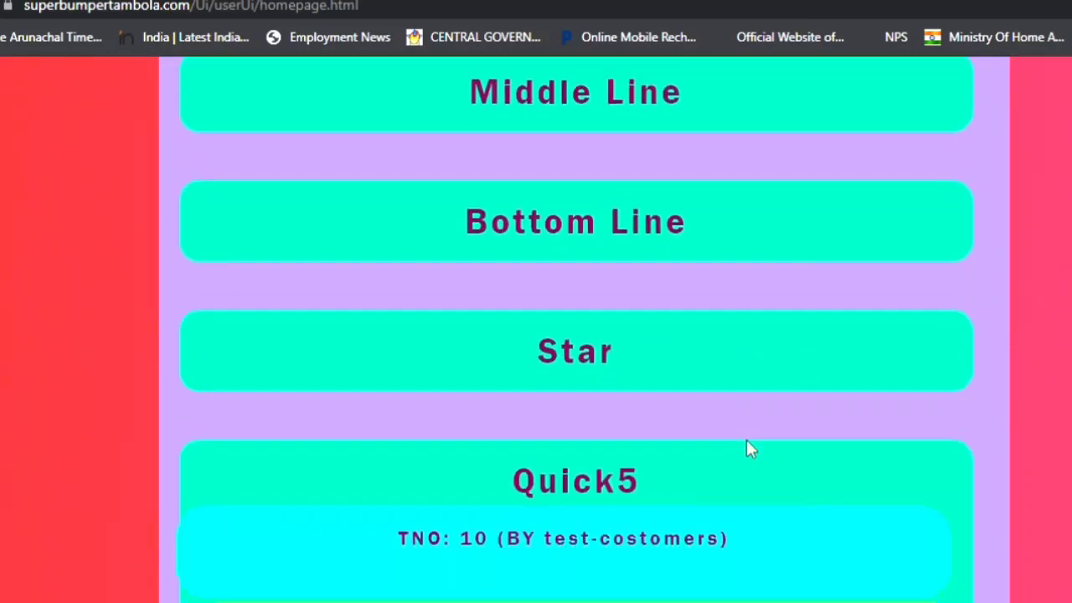
scroll(746, 441, "down", 8)
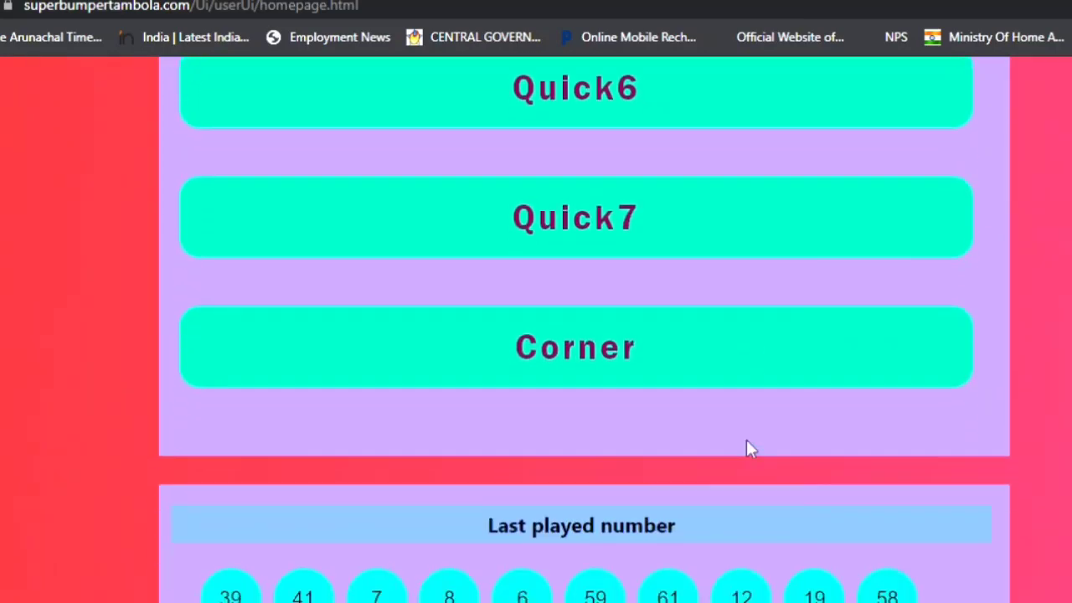
scroll(750, 448, "down", 2)
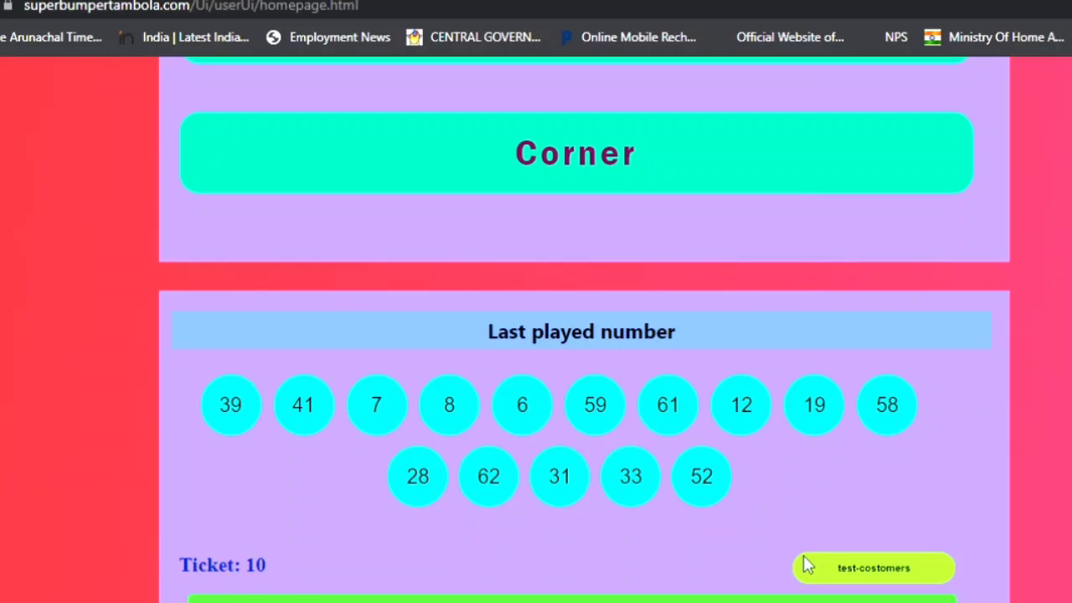
Open ticket 43, the Full Sheet Bonus winner's ticket.
scroll(808, 566, "up", 15)
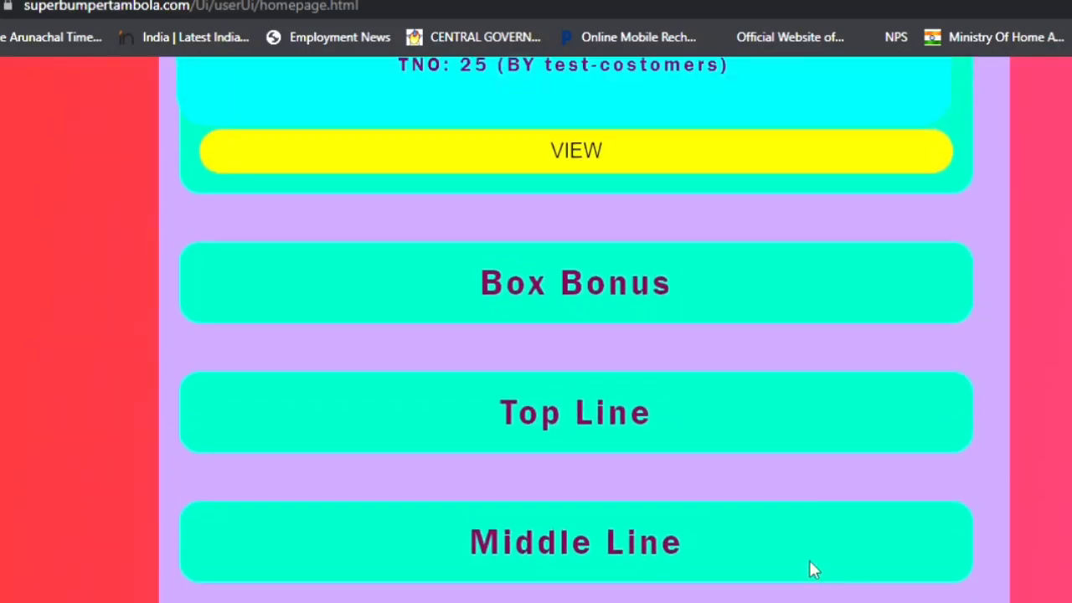
scroll(809, 567, "up", 2)
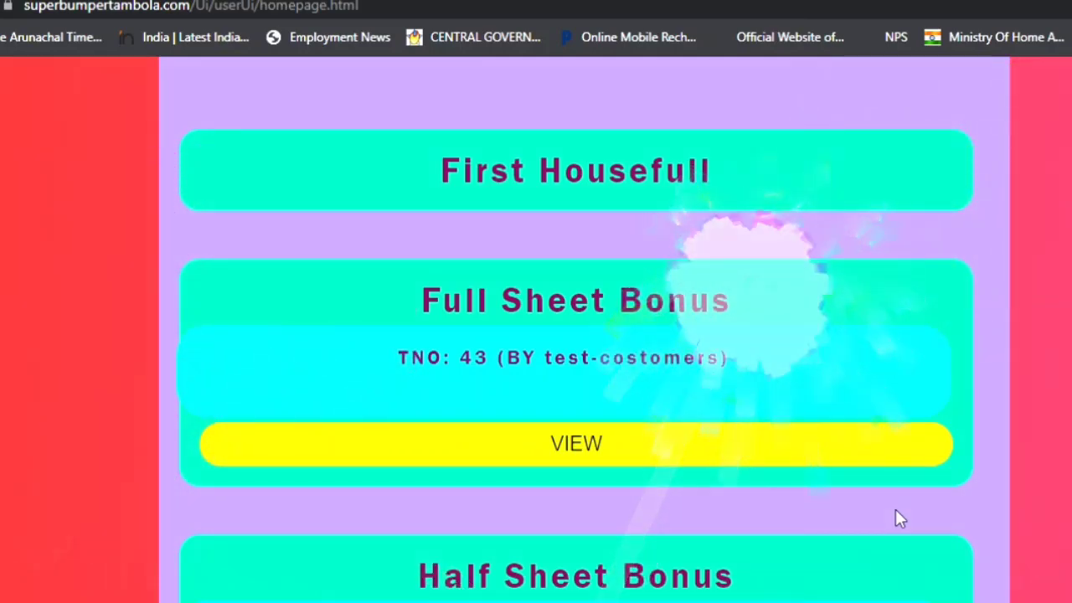
left_click(569, 445)
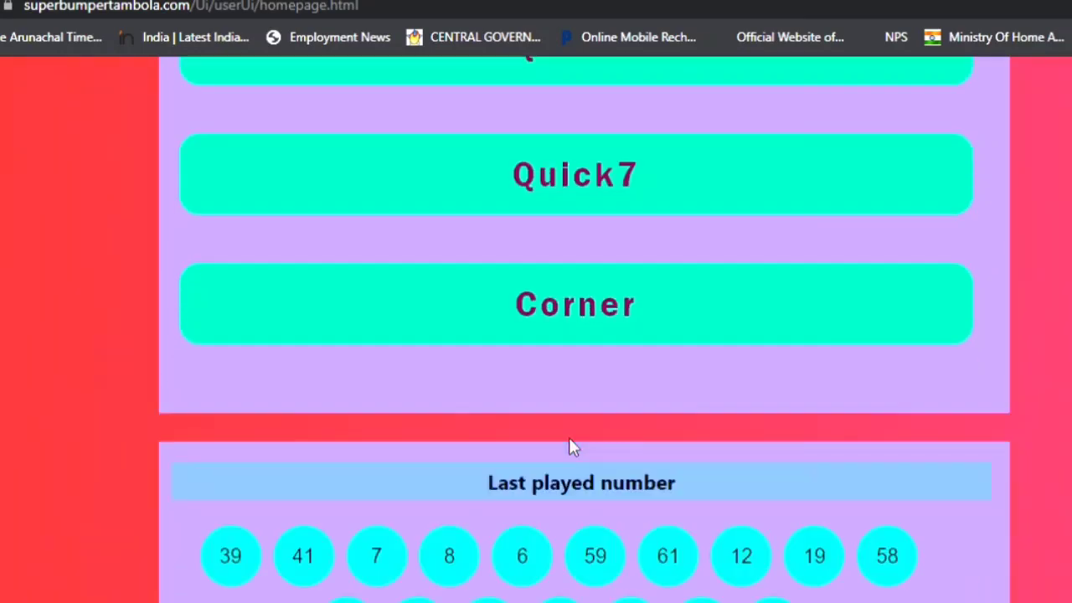
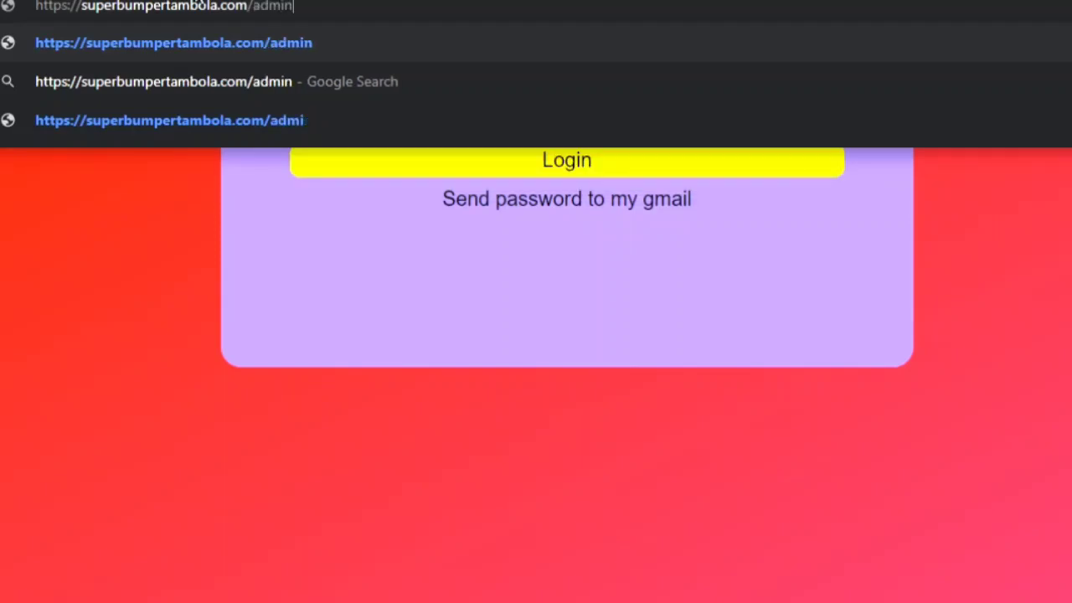
Load the site's /admin login page and enter the admin password in the Admin Password field.
key("Return")
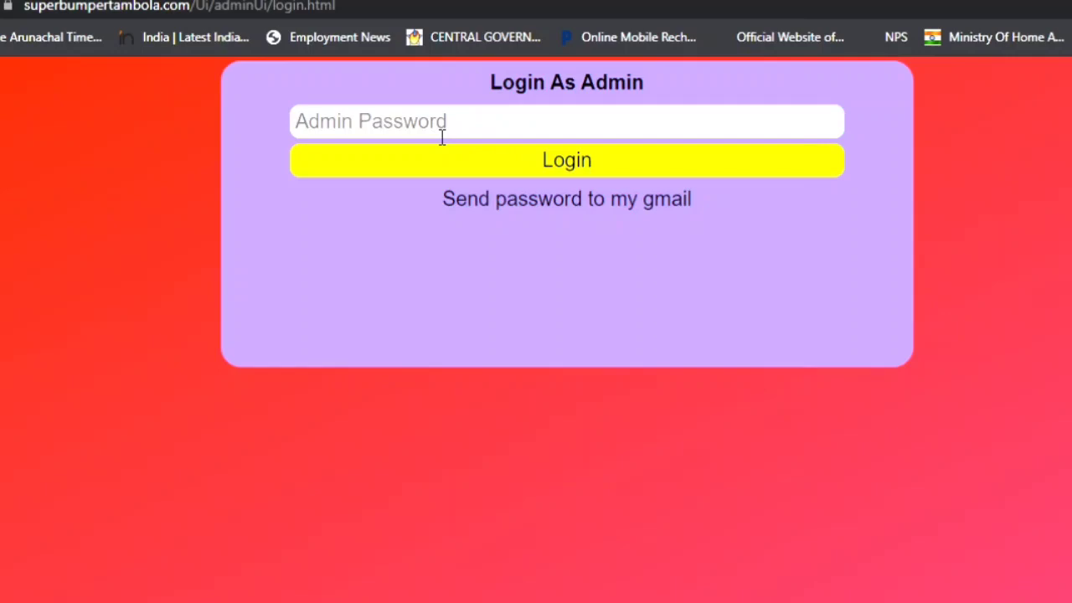
left_click(440, 136)
type("1234567")
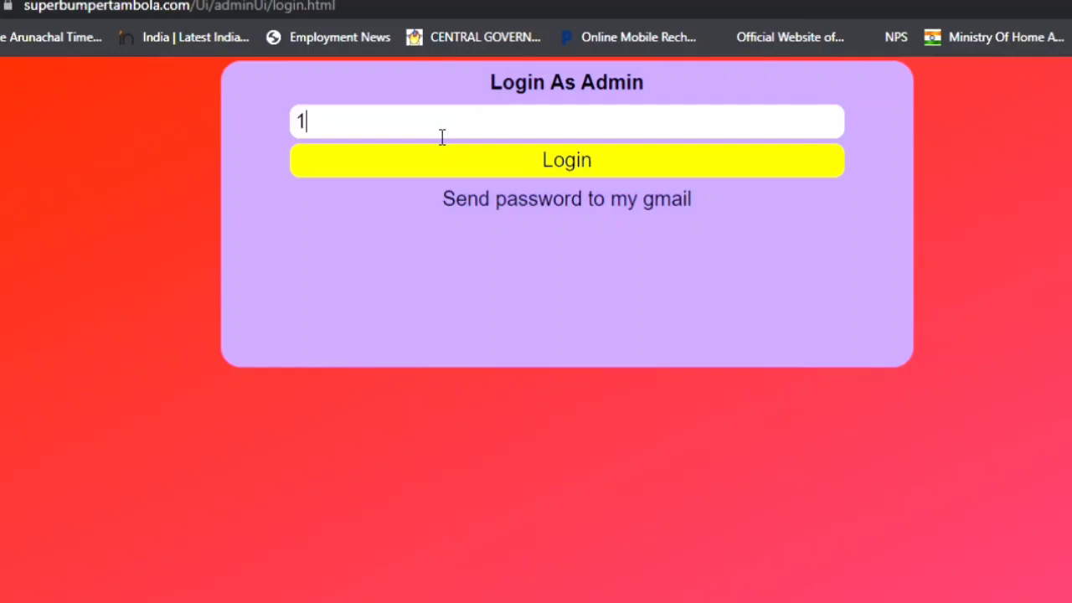
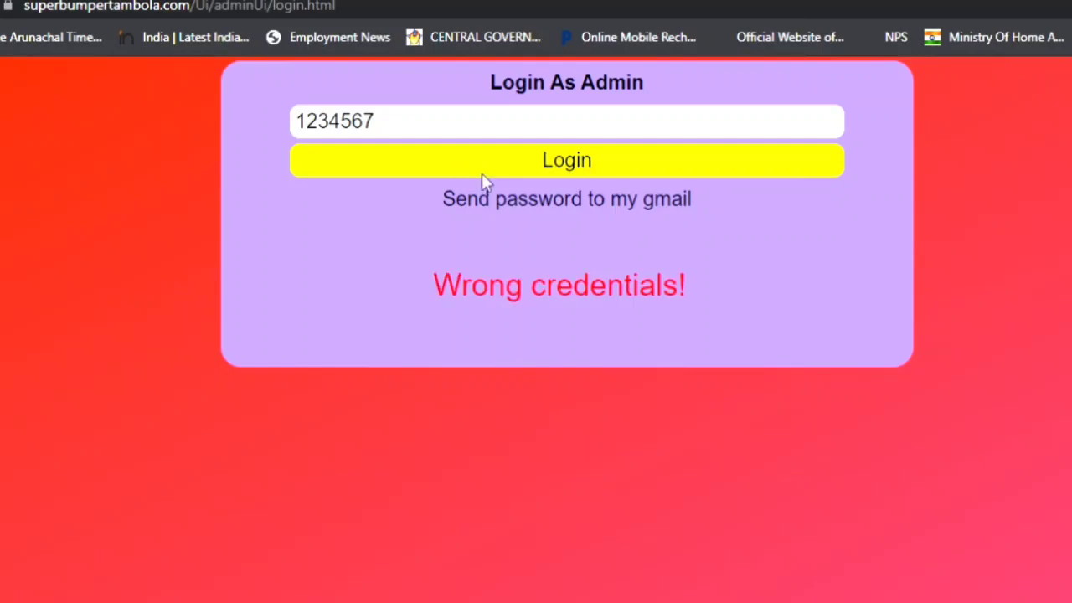
Remove the extra trailing digit from the password and log in as admin.
left_click(461, 126)
key("BackSpace")
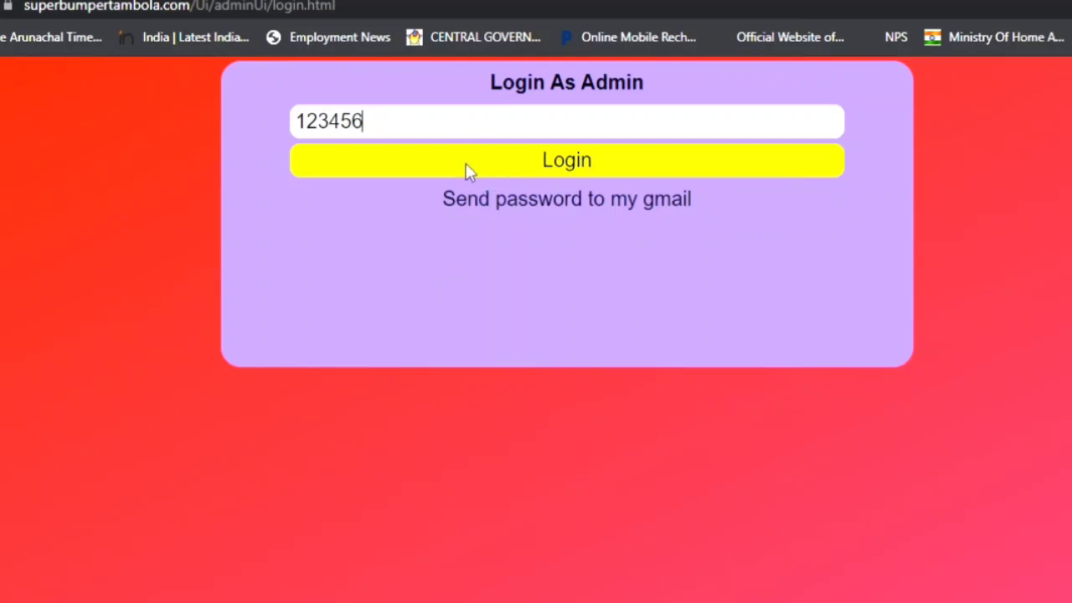
left_click(467, 165)
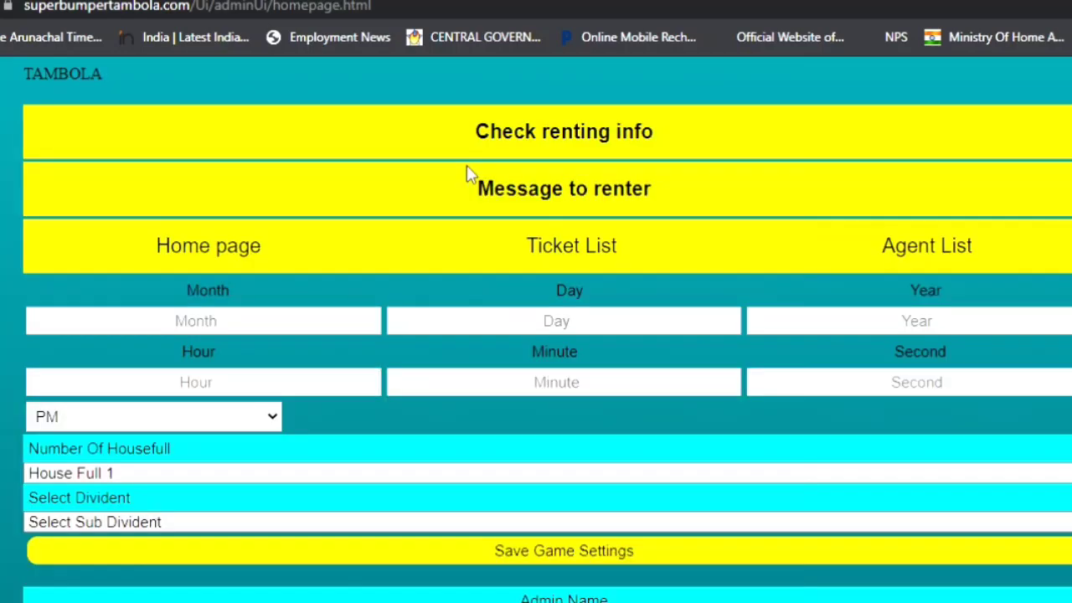
Change the game month from 01 to 06.
scroll(198, 203, "down", 1)
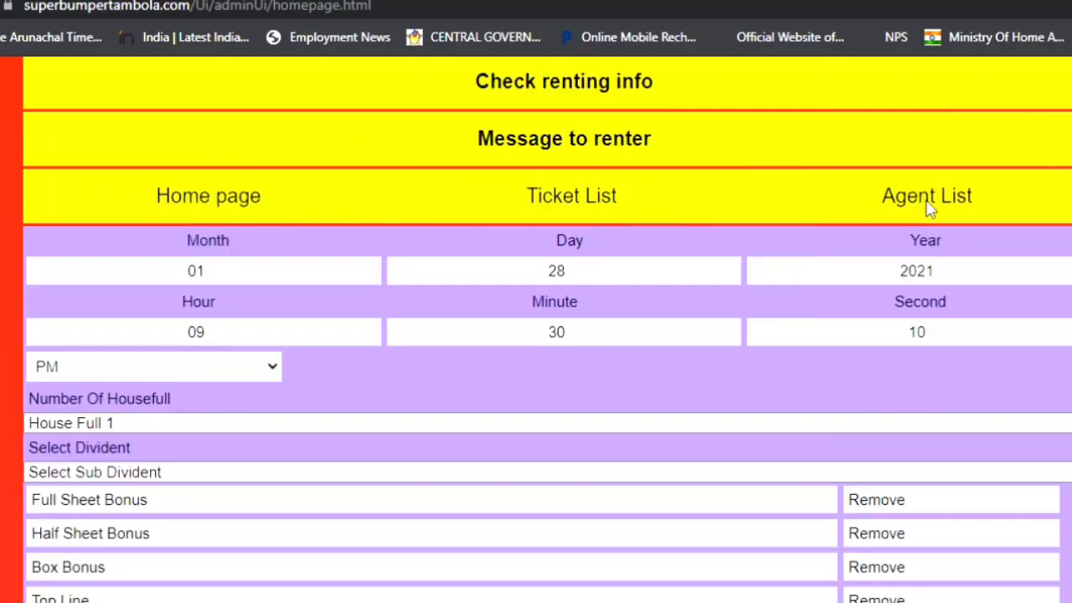
scroll(887, 236, "down", 1)
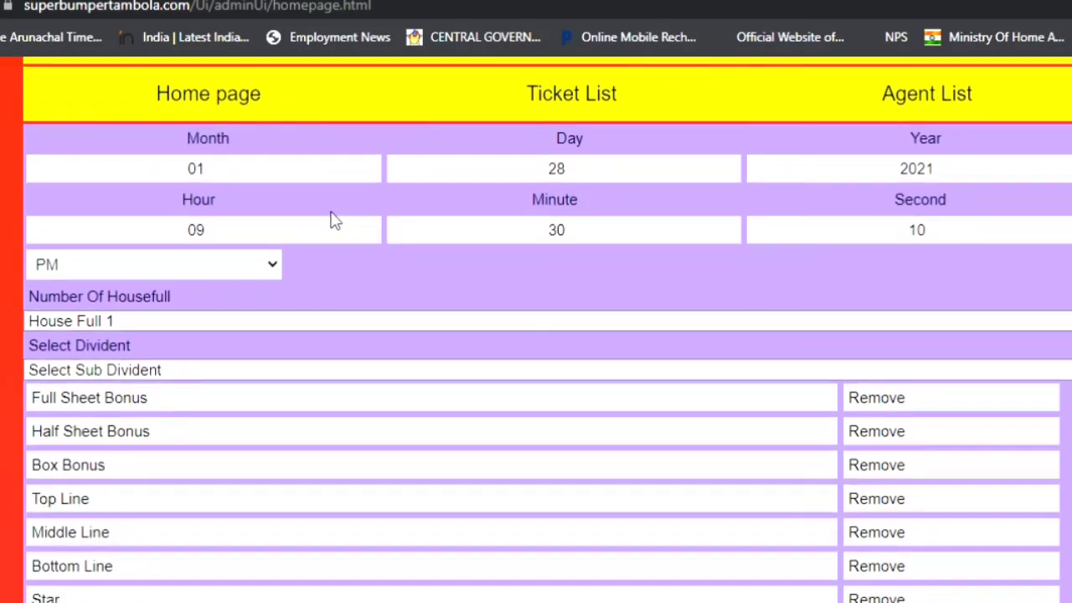
left_click(227, 177)
mouse_move(227, 175)
left_mouse_down()
mouse_move(186, 171)
mouse_move(206, 176)
left_mouse_up()
type("6")
Step through the year, hour, minute and second fields, keeping the time at 09:30:10 PM.
left_click(967, 176)
left_click(219, 244)
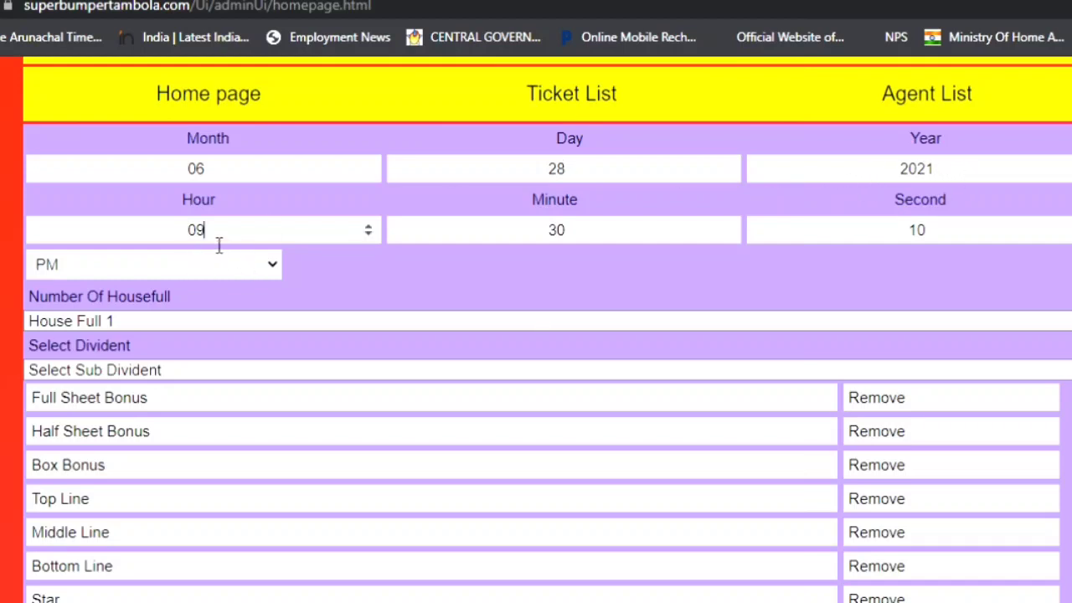
left_click(590, 240)
left_click(949, 243)
key("Up")
key("Down")
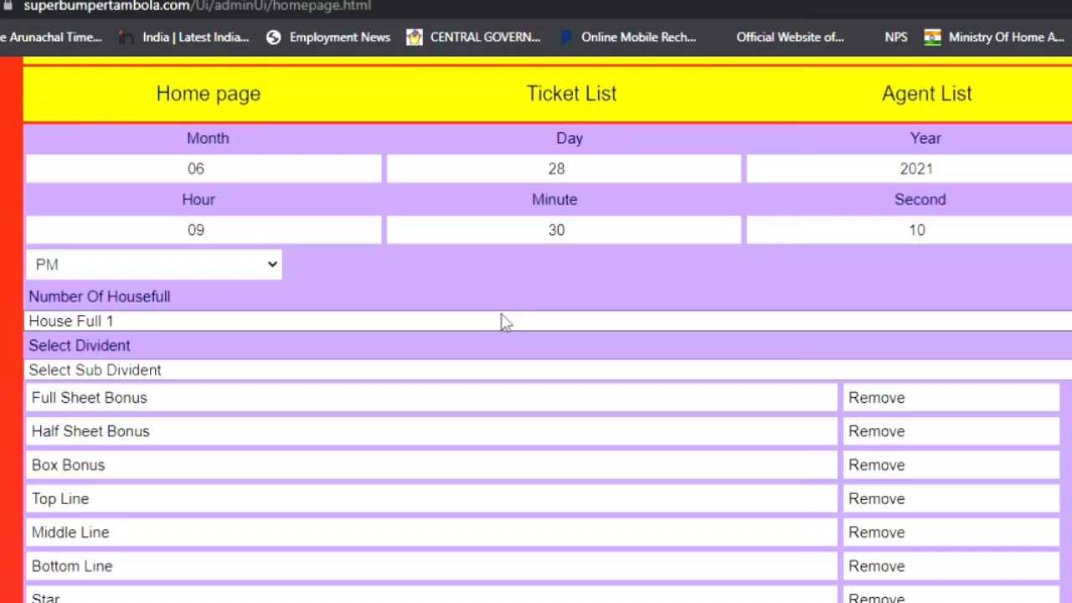
scroll(503, 320, "down", 1)
scroll(503, 320, "down", 1)
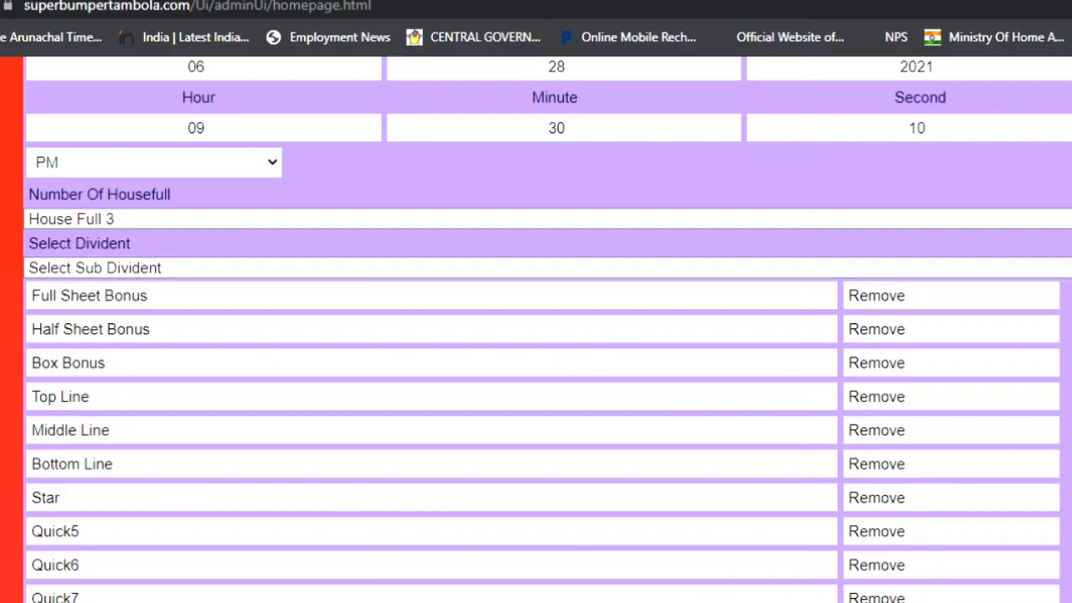
Remove Quick7 from the dividend list and save the game settings to start a new game.
left_click(908, 598)
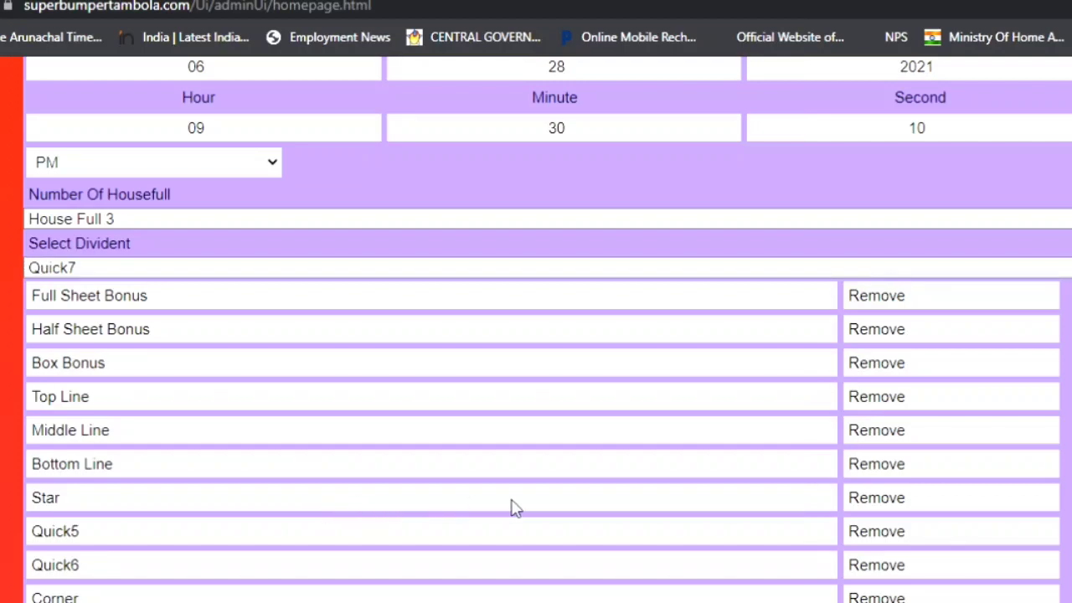
scroll(602, 469, "down", 3)
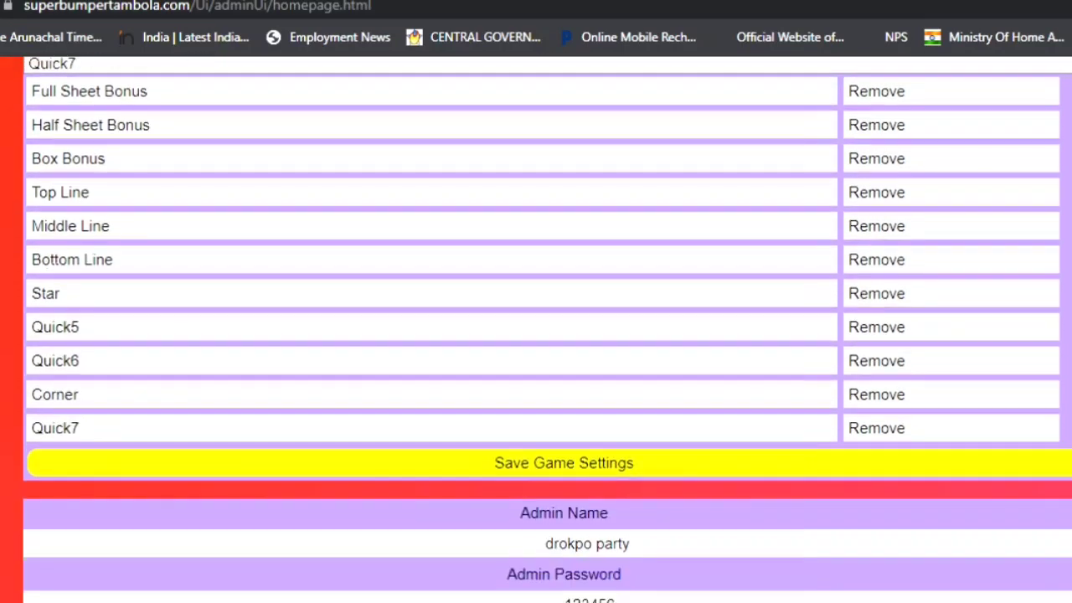
left_click(603, 471)
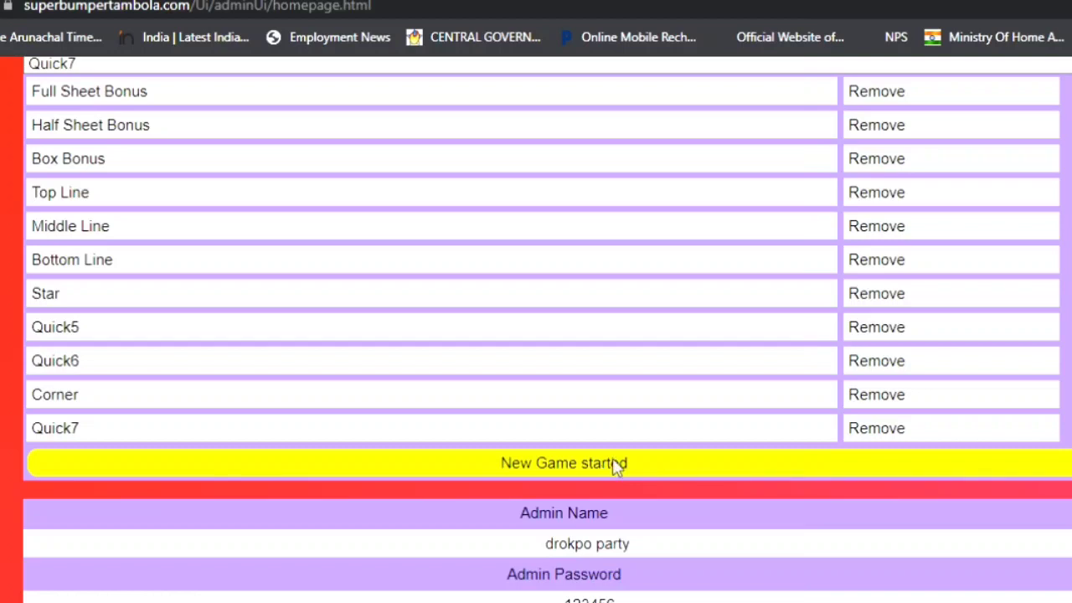
scroll(617, 465, "down", 2)
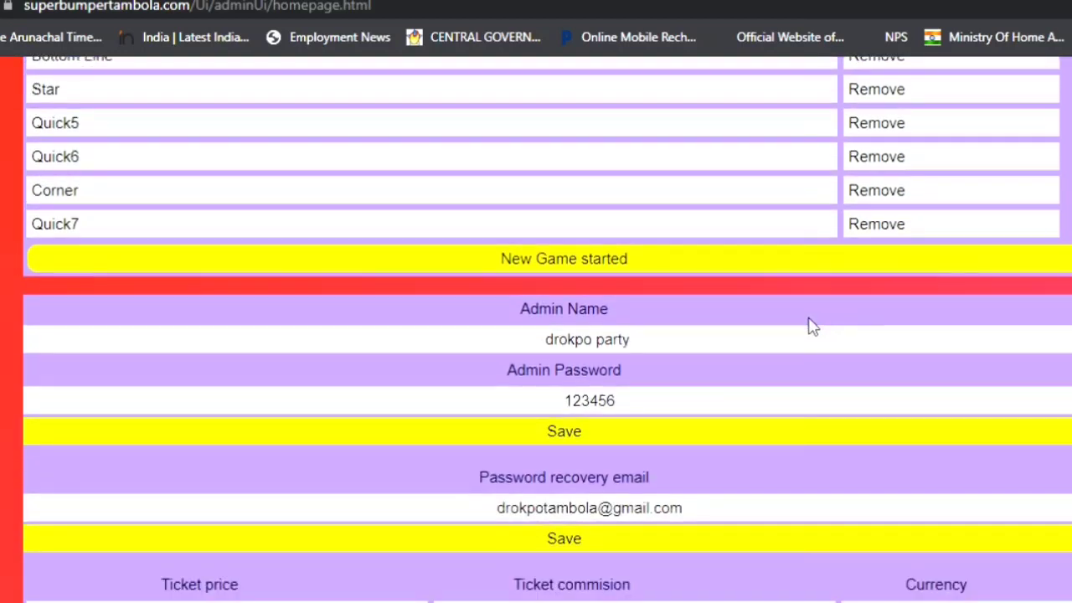
Replace the admin name with the new name, save it and dismiss the confirmation alert.
scroll(744, 245, "down", 1)
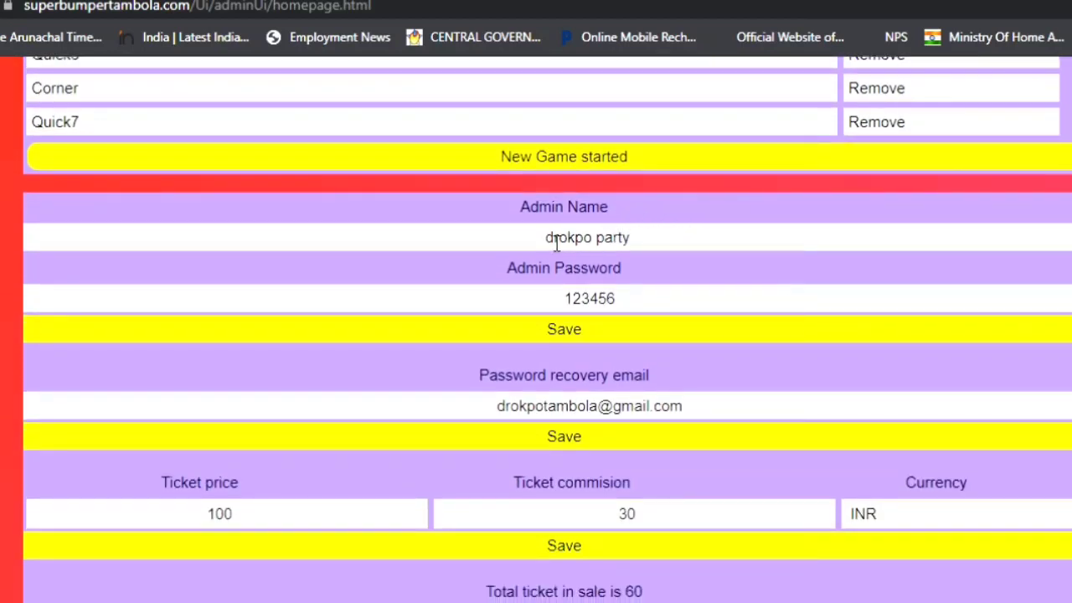
left_click_drag(556, 243, 684, 243)
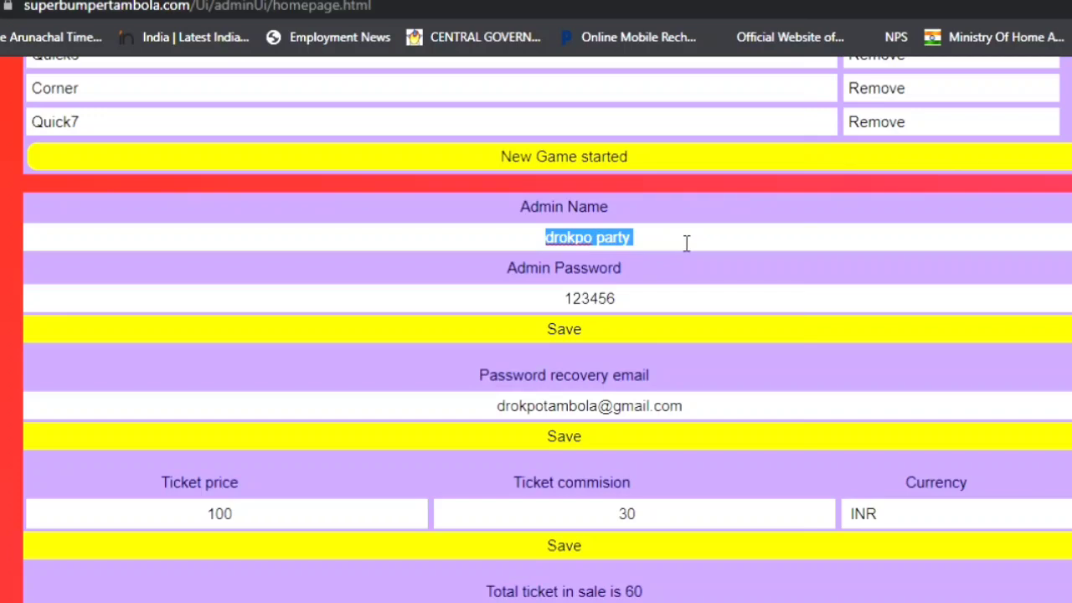
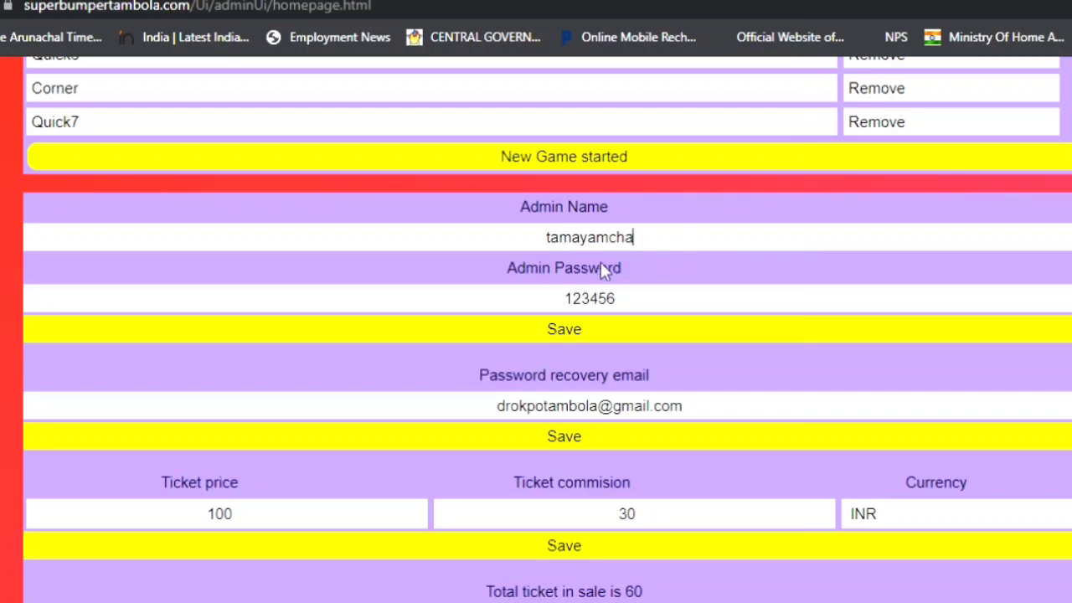
left_click(579, 239)
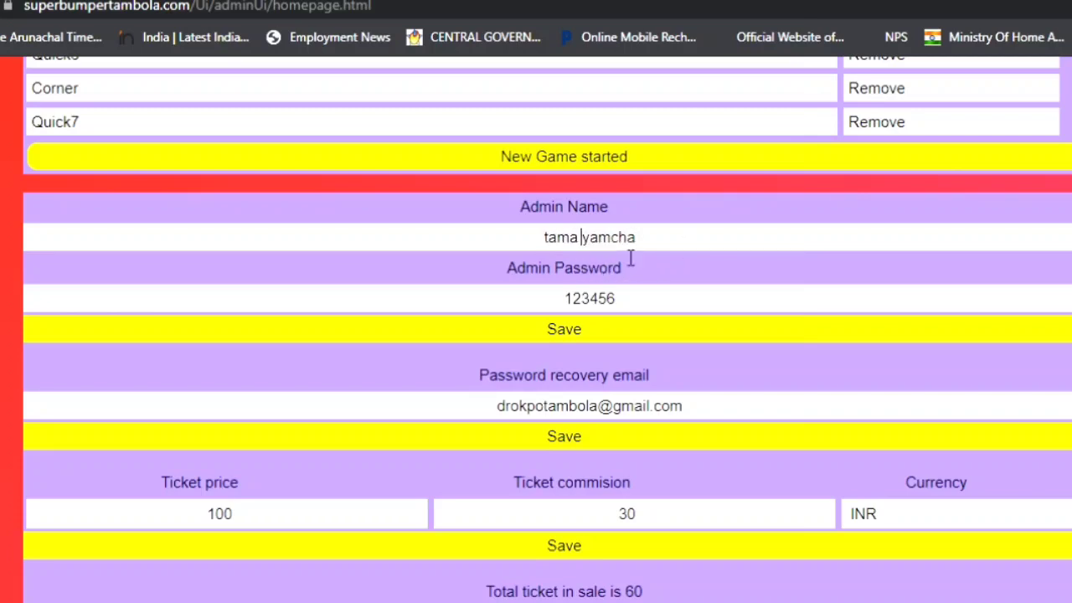
left_click(646, 301)
left_click(624, 335)
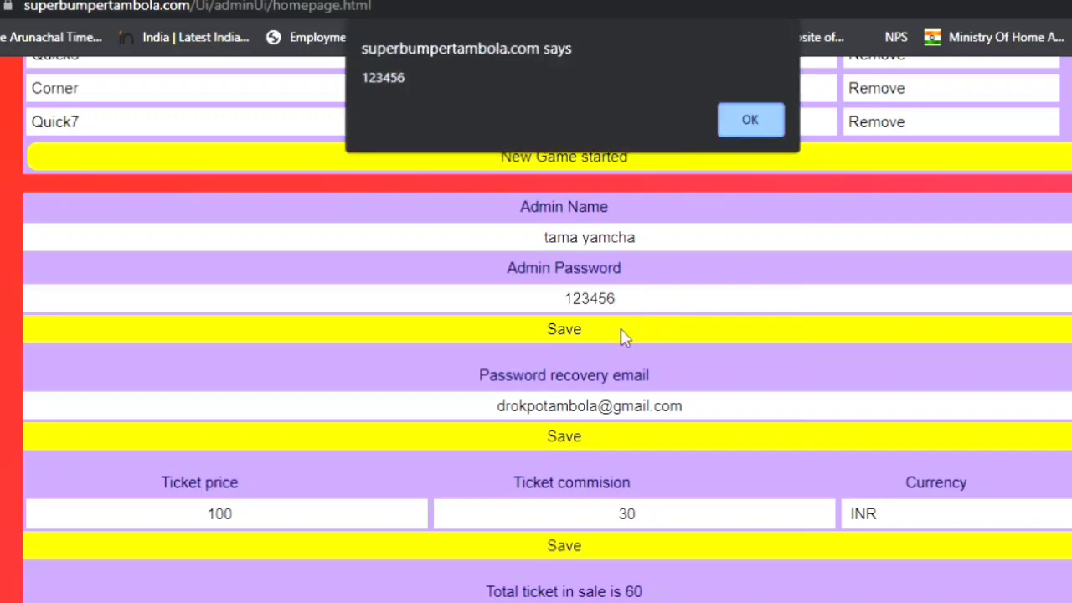
left_click(749, 126)
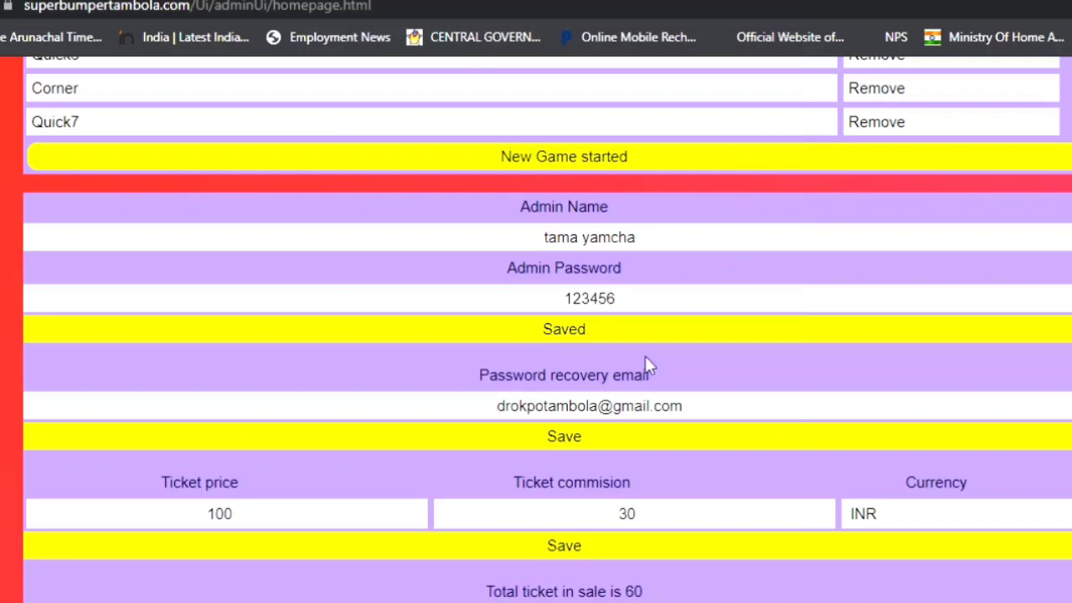
Replace the username part of the password recovery email and save it.
scroll(621, 398, "down", 1)
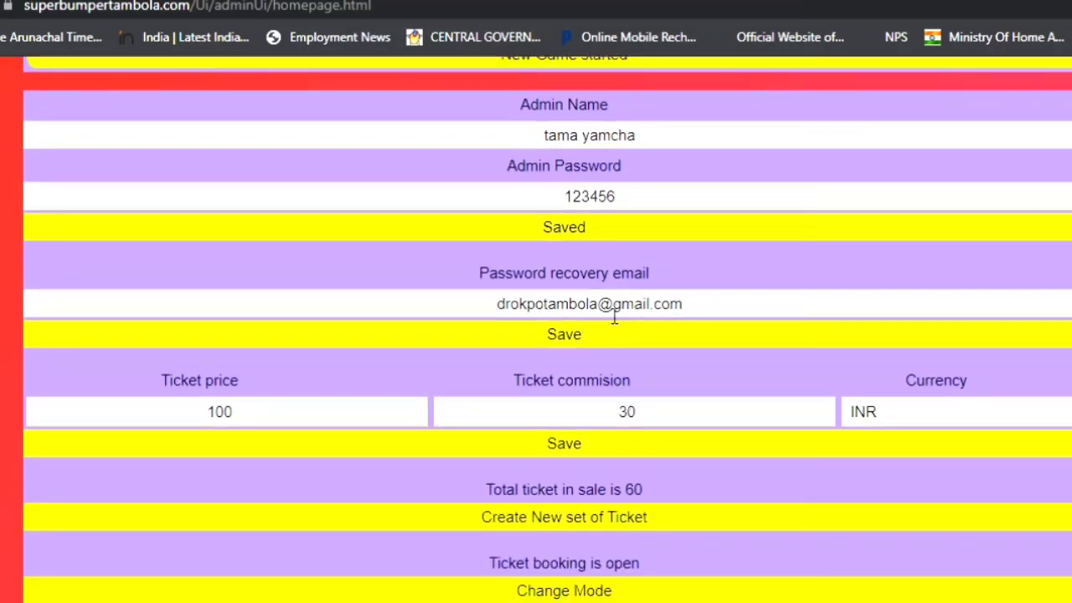
left_click_drag(601, 316, 502, 317)
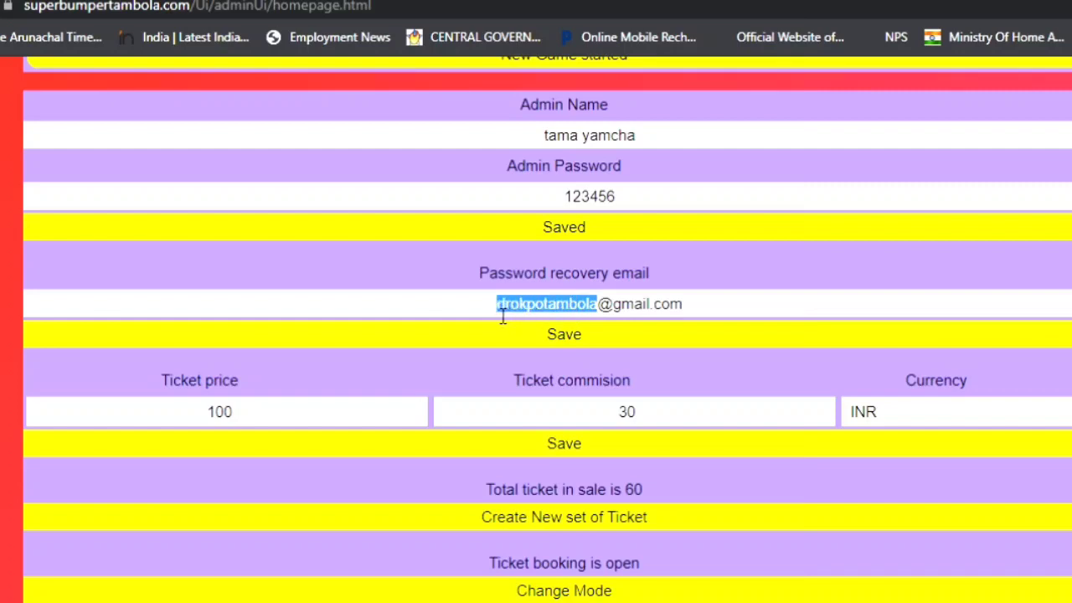
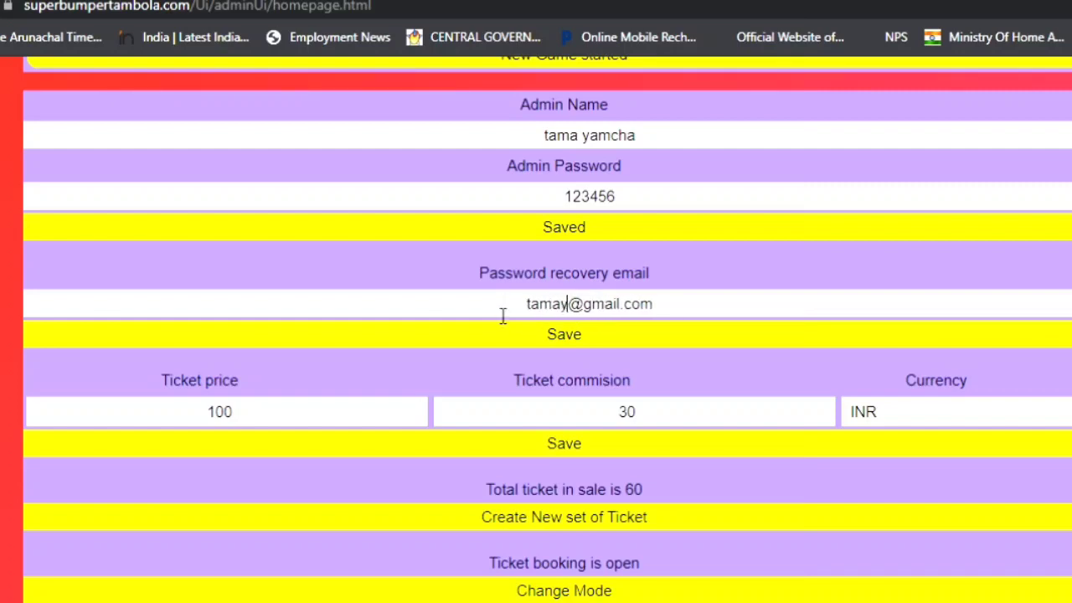
left_click(558, 334)
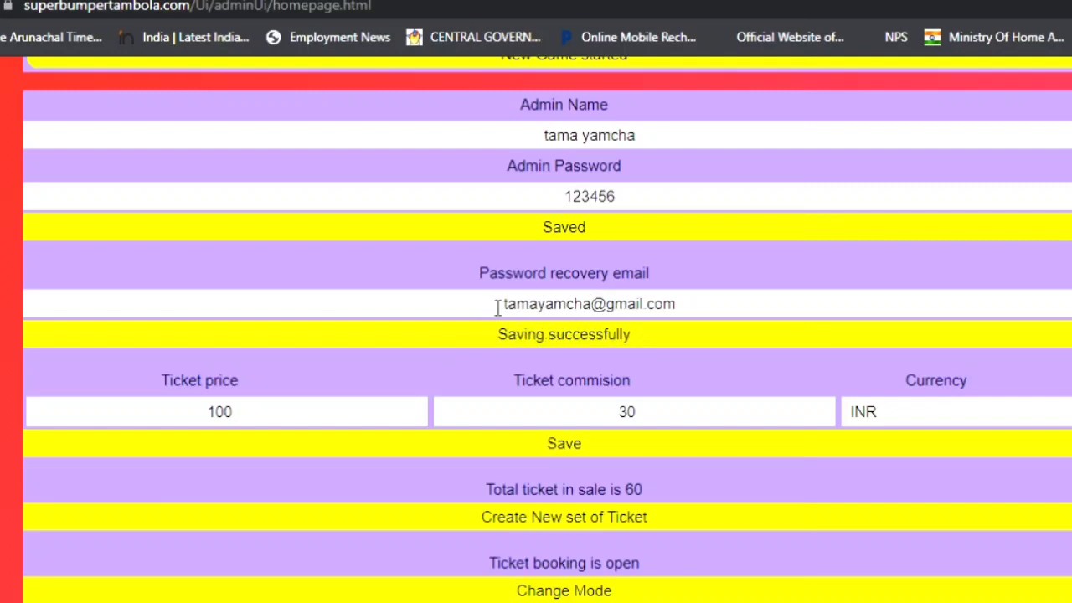
scroll(655, 307, "down", 1)
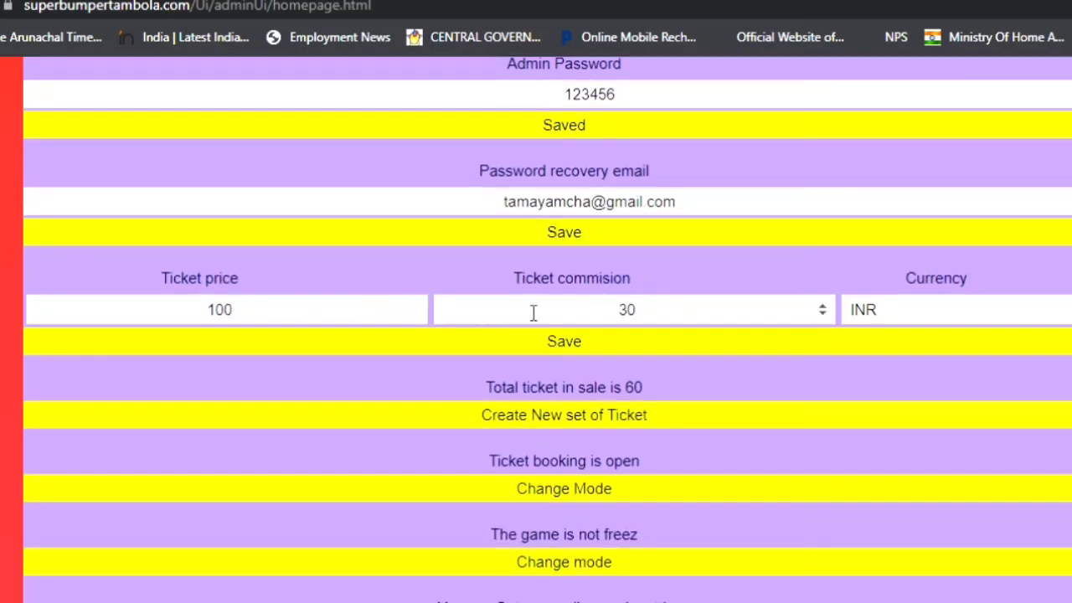
double_click(627, 318)
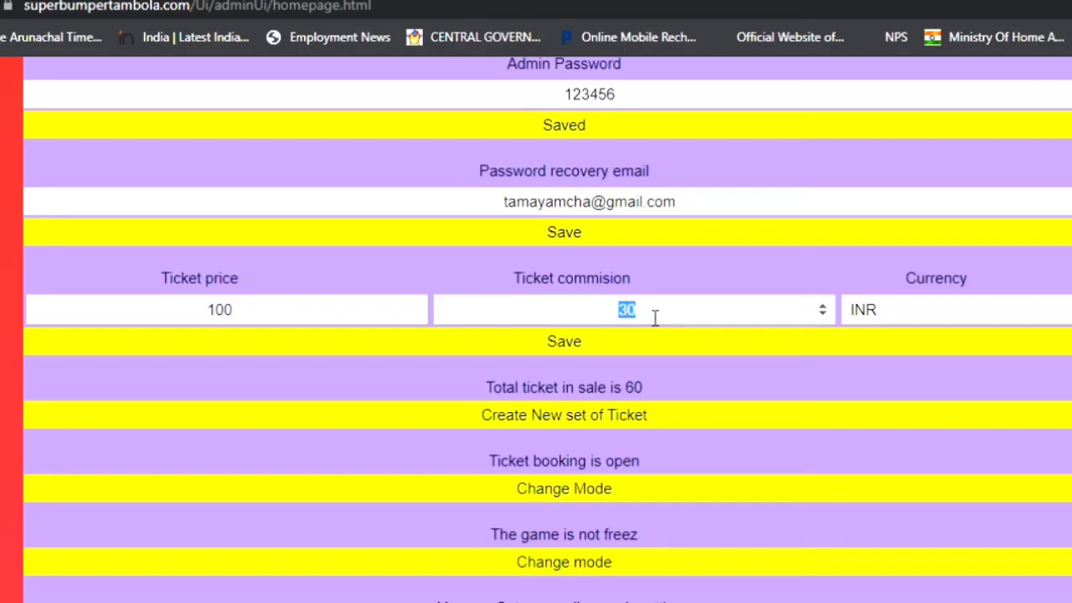
left_click(658, 316)
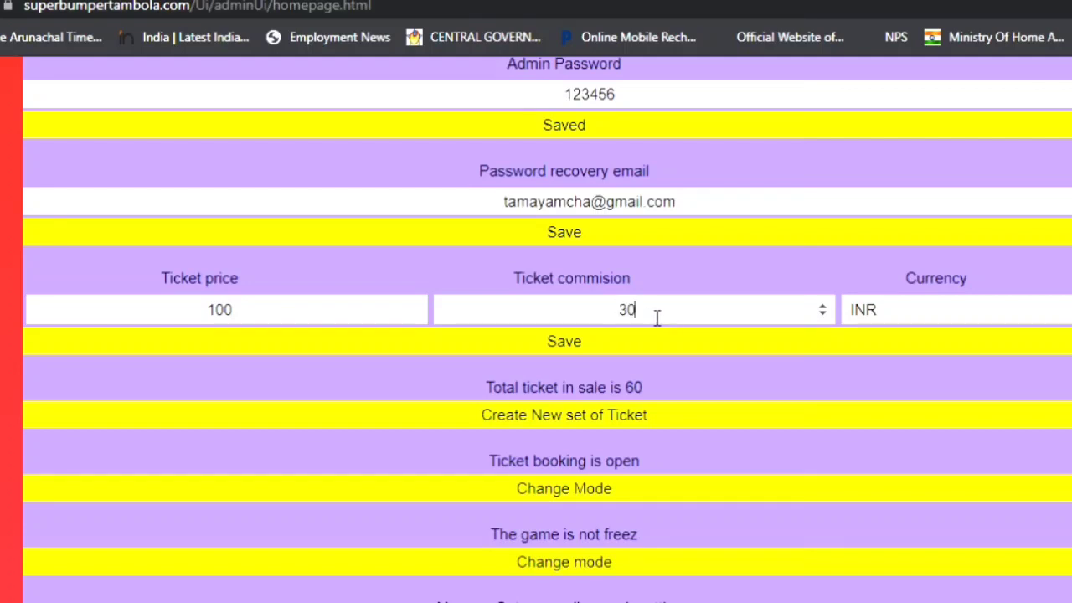
left_click(935, 323)
key("ctrl+a")
type("USA")
key("ctrl+z")
scroll(569, 424, "down", 1)
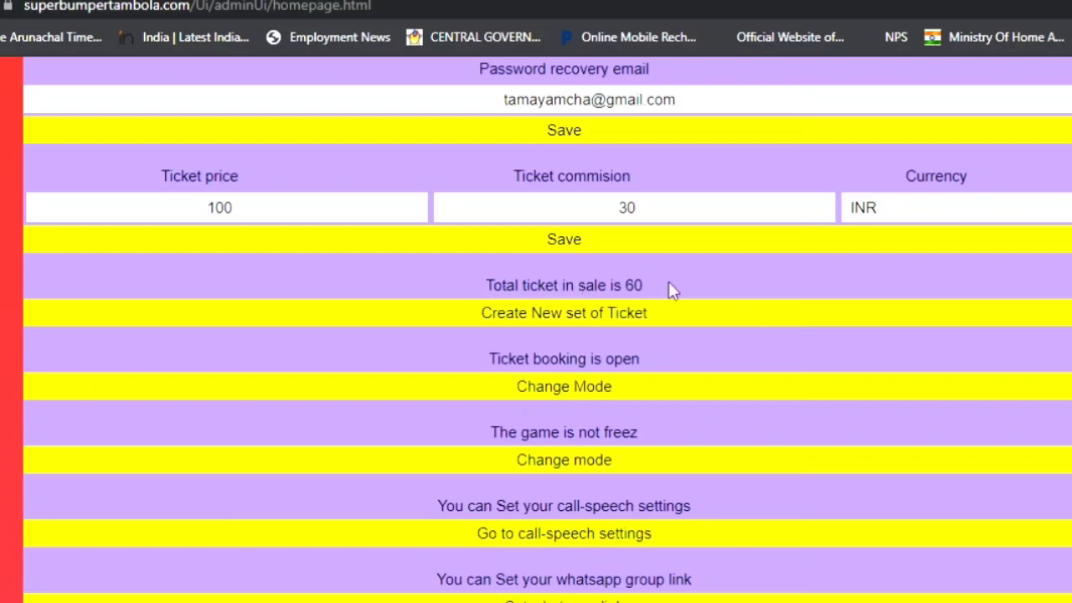
Generate a new ticket set from 50 sheets, producing 300 tickets in sale.
left_click(566, 318)
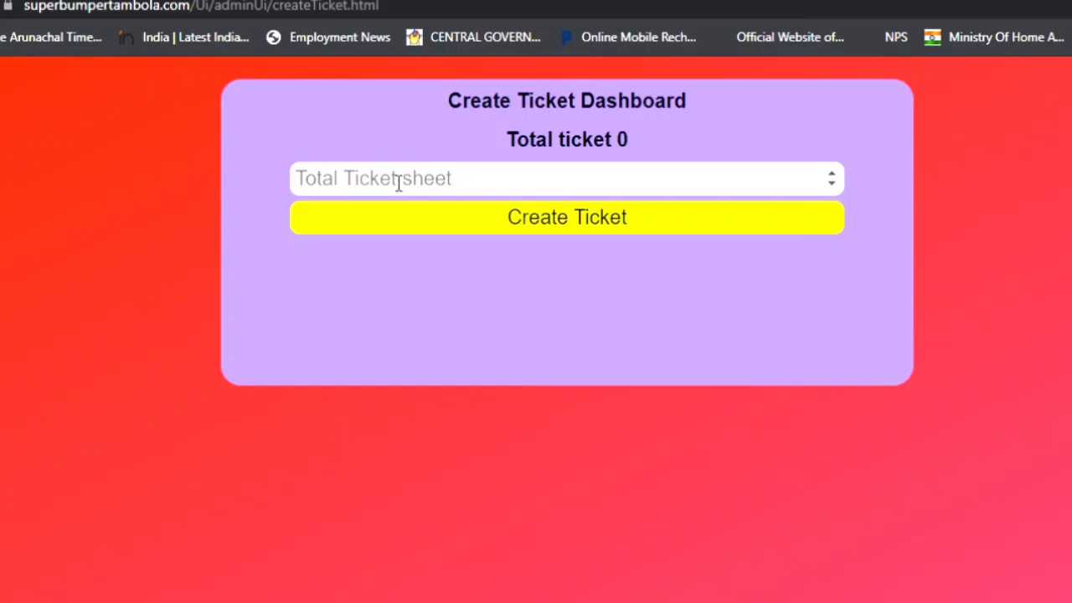
type("1")
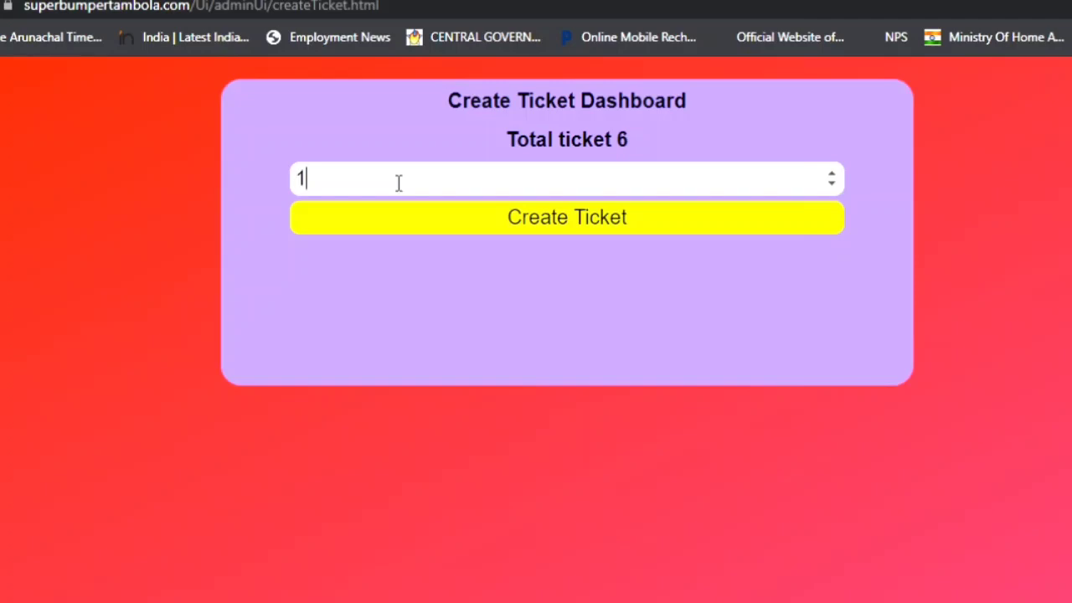
type("0")
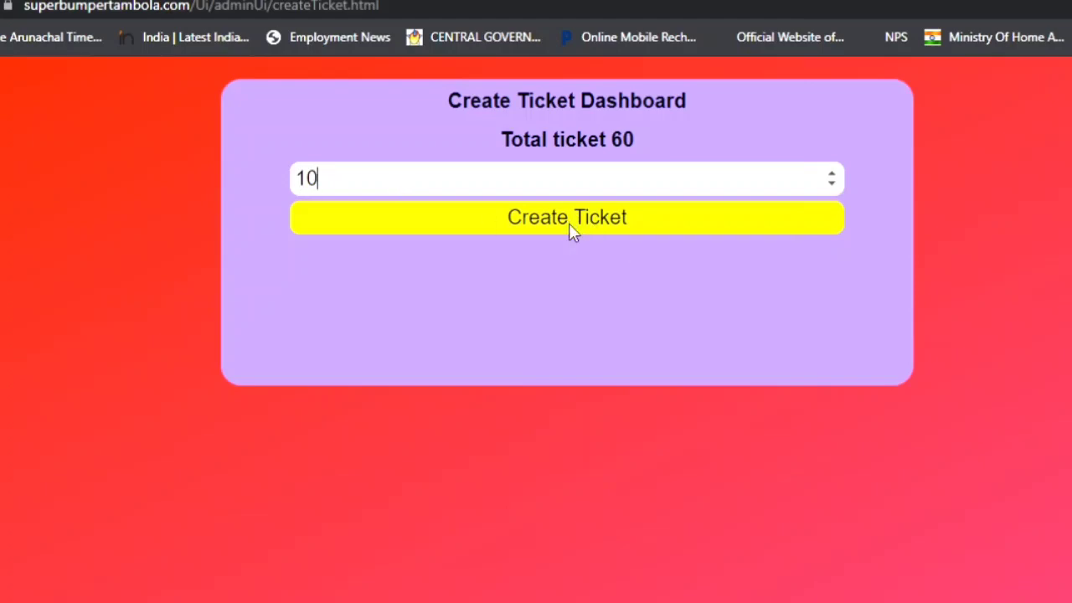
type("0")
key("BackSpace")
key("BackSpace")
key("BackSpace")
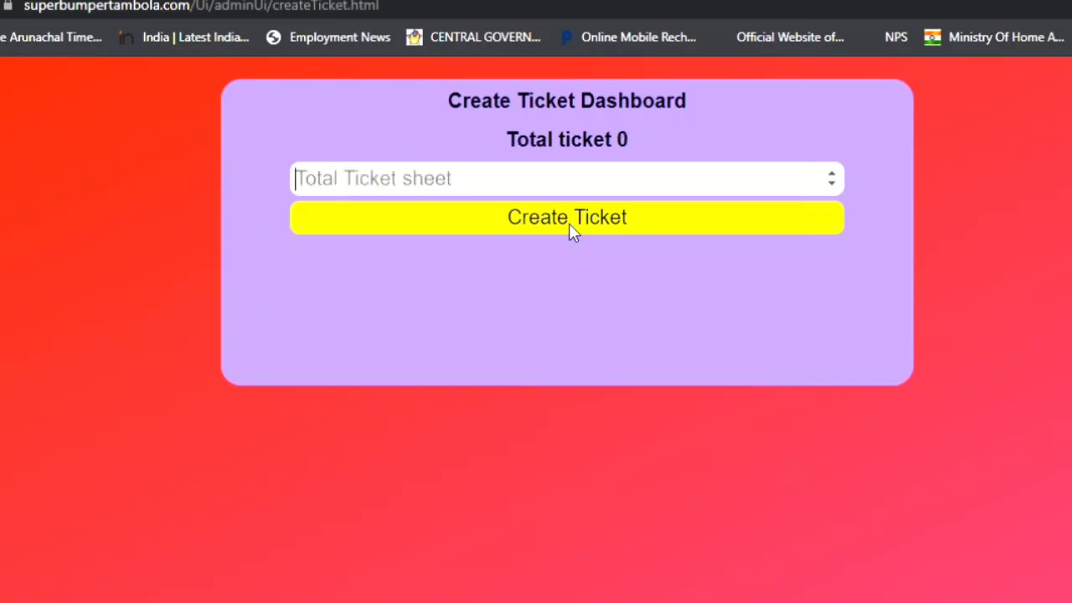
type("30")
key("BackSpace")
key("BackSpace")
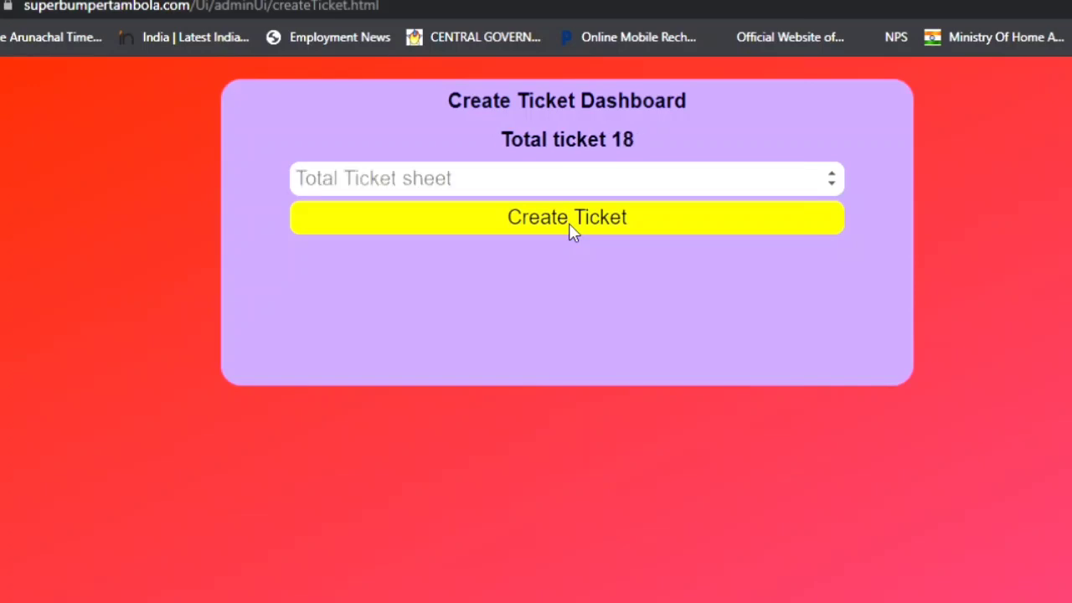
type("50")
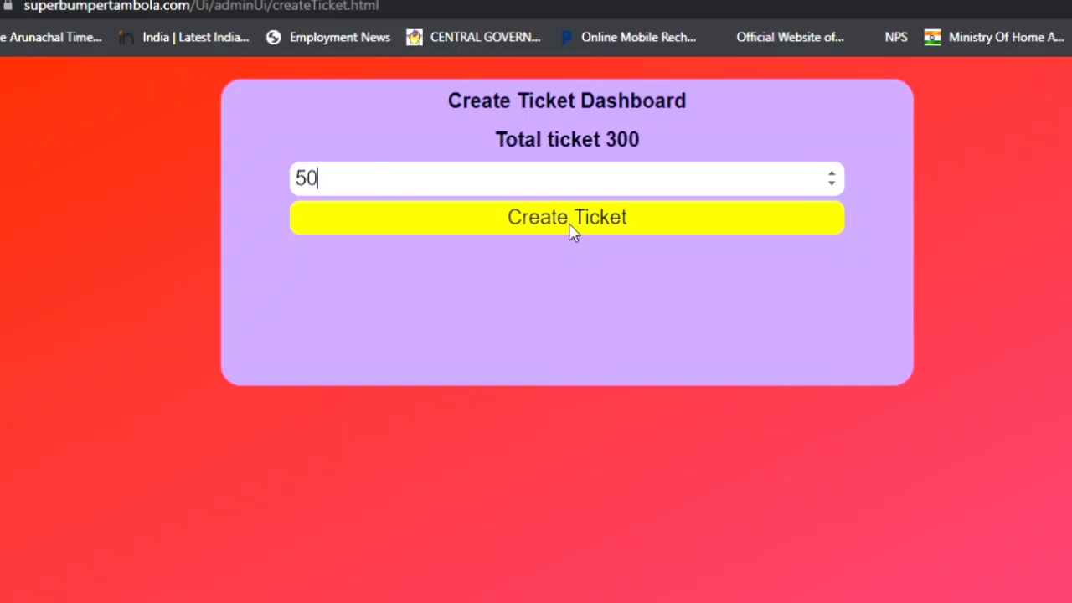
left_click(569, 223)
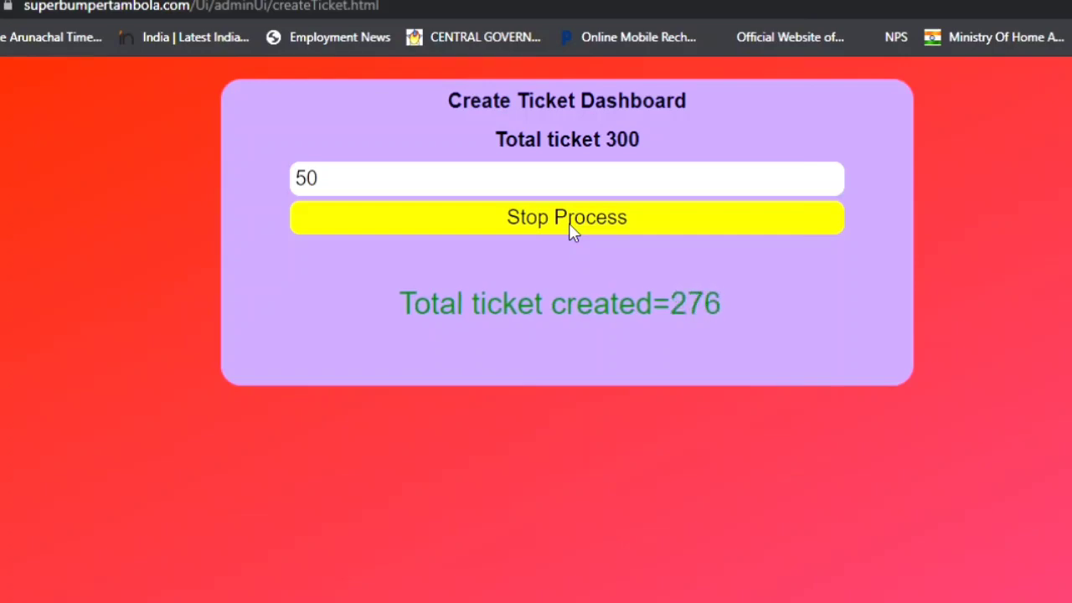
scroll(574, 271, "down", 6)
scroll(561, 295, "down", 7)
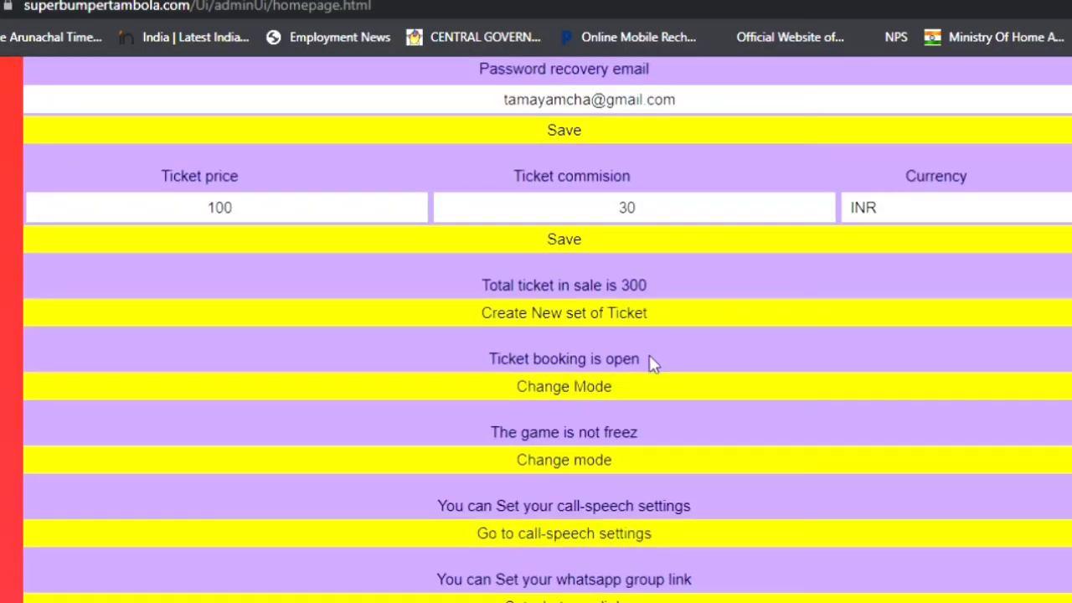
Review the homepage ticket settings: 300 tickets in sale, booking open, game not frozen.
scroll(651, 362, "down", 1)
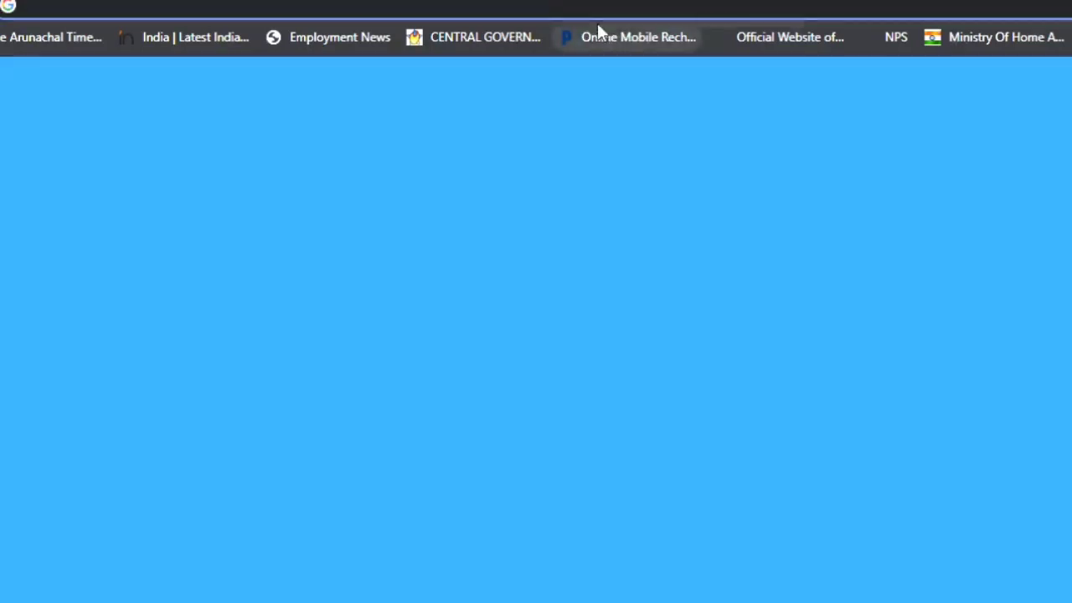
Load superbumpertambola.com, accept the announcement and browse the ticket list.
type("superbumpertambola.com/admin")
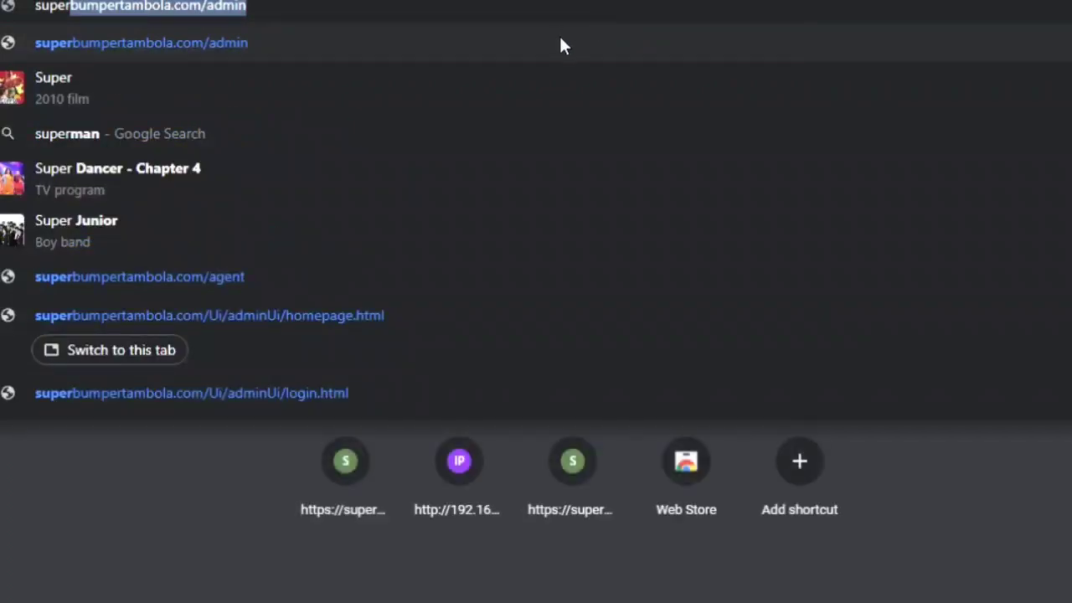
left_click_drag(248, 17, 207, 22)
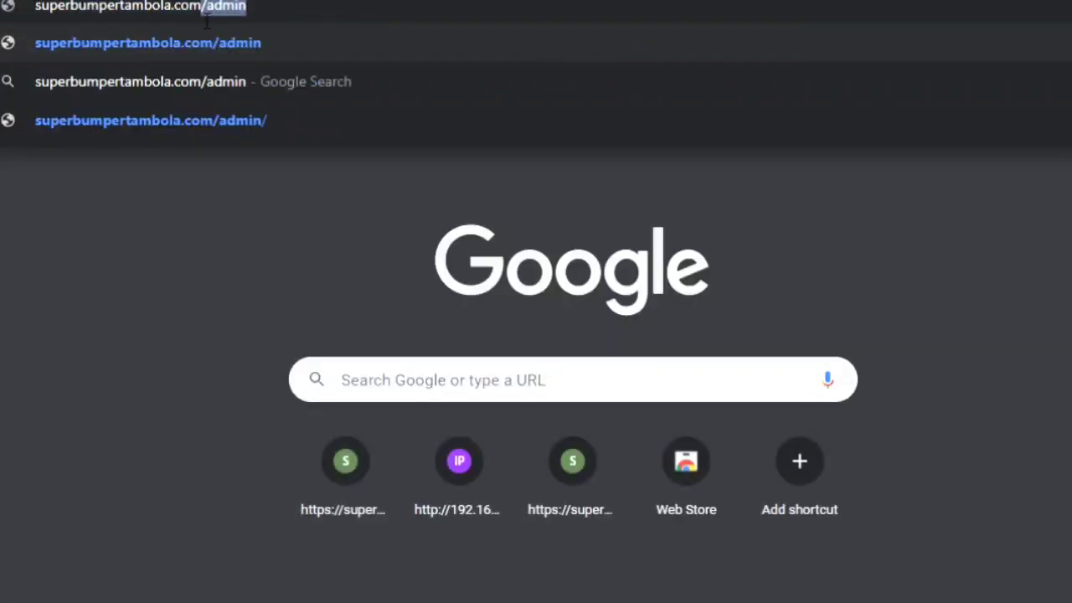
key("BackSpace")
key("Return")
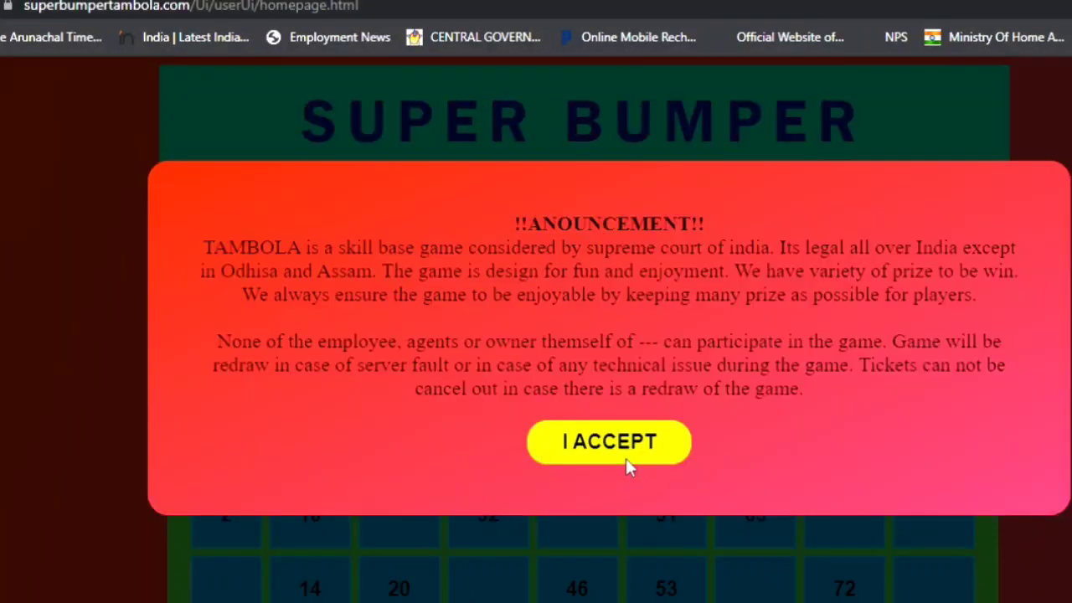
left_click(626, 456)
scroll(753, 445, "down", 8)
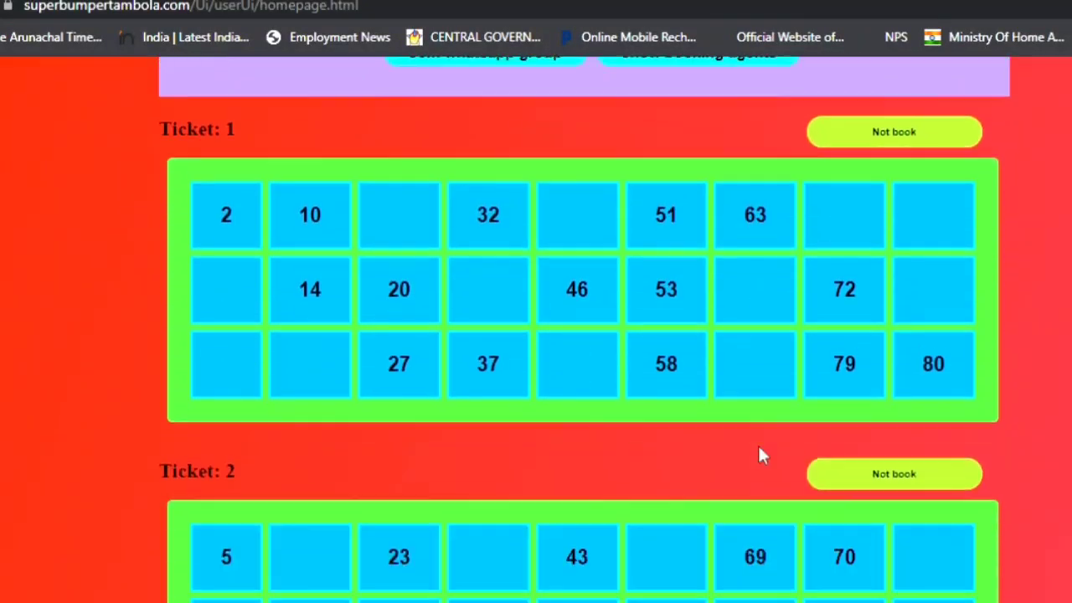
scroll(761, 456, "up", 7)
scroll(759, 460, "up", 1)
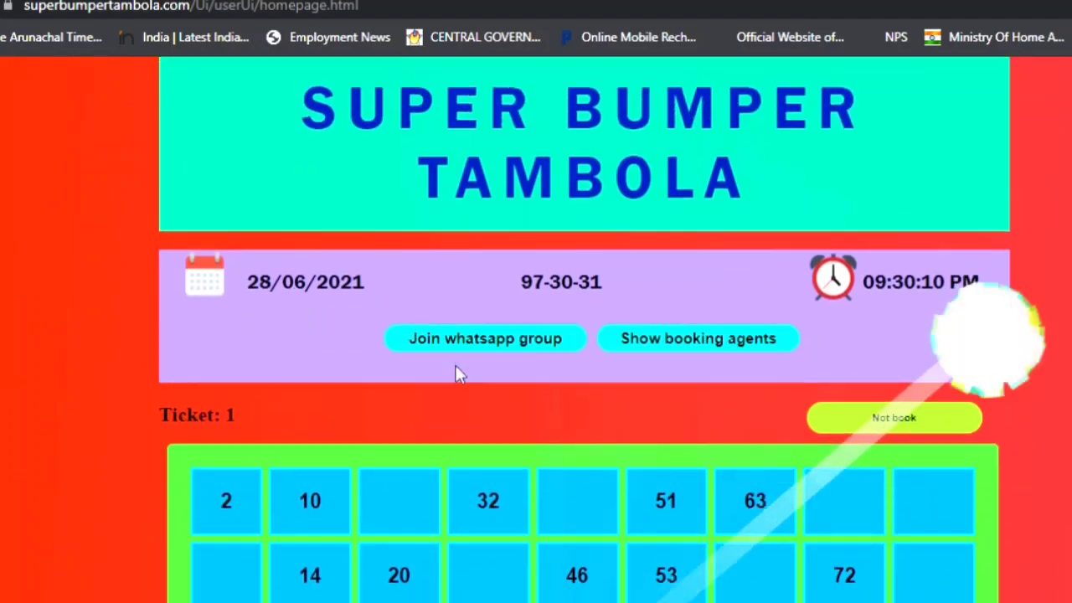
scroll(785, 442, "down", 2)
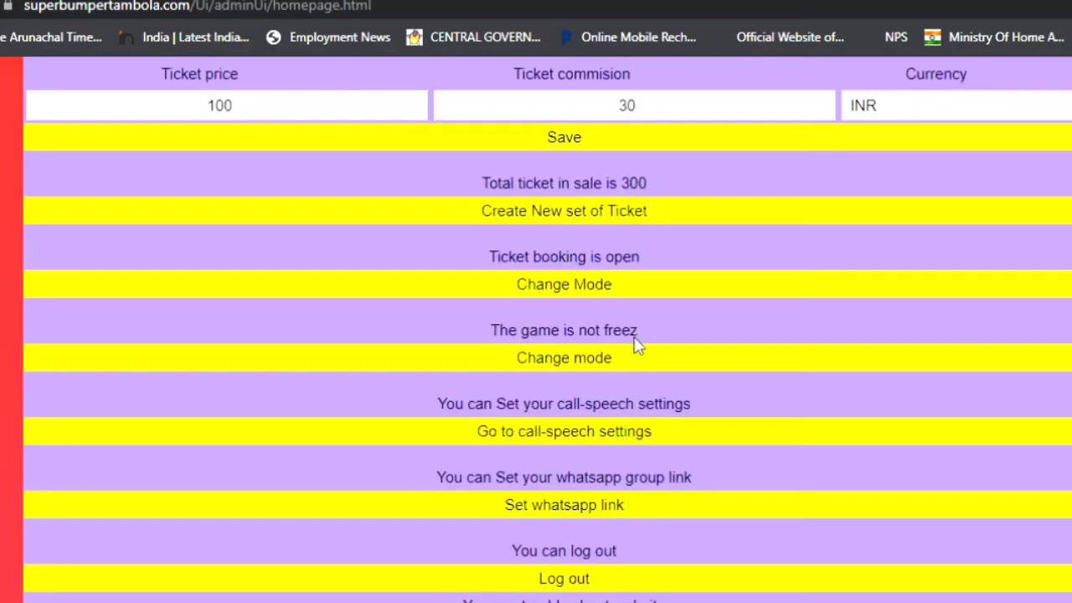
Close ticket booking and check the number board on the public site.
left_click(630, 291)
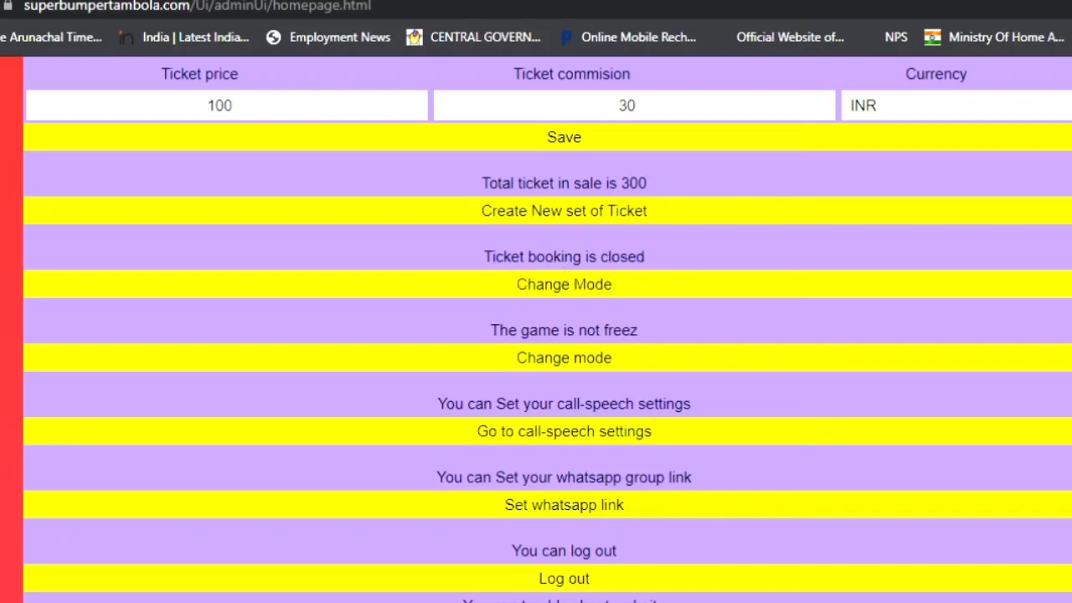
key("ctrl+Tab")
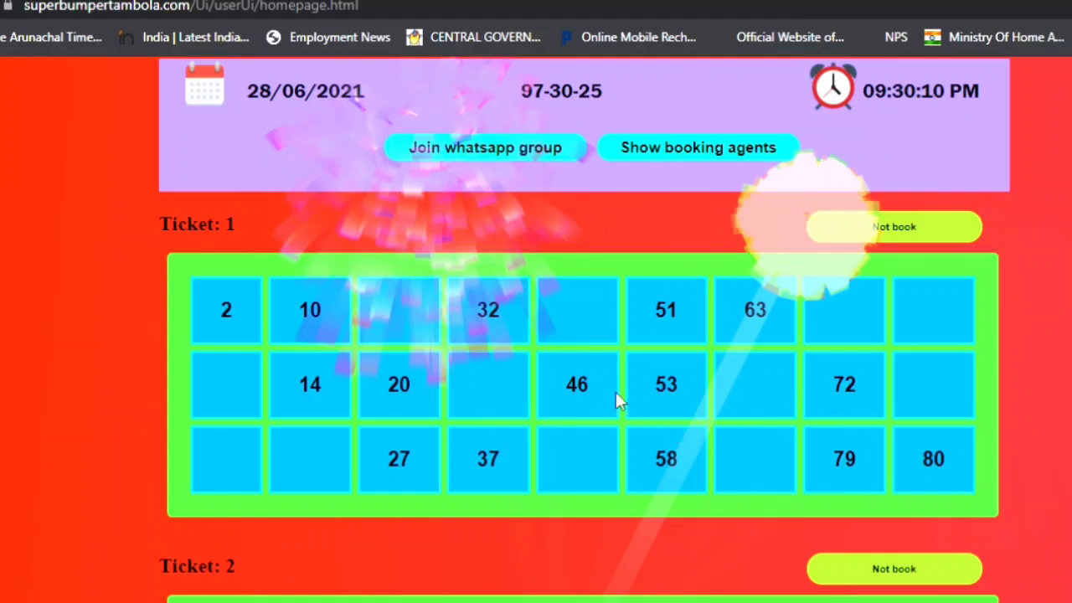
scroll(775, 369, "down", 4)
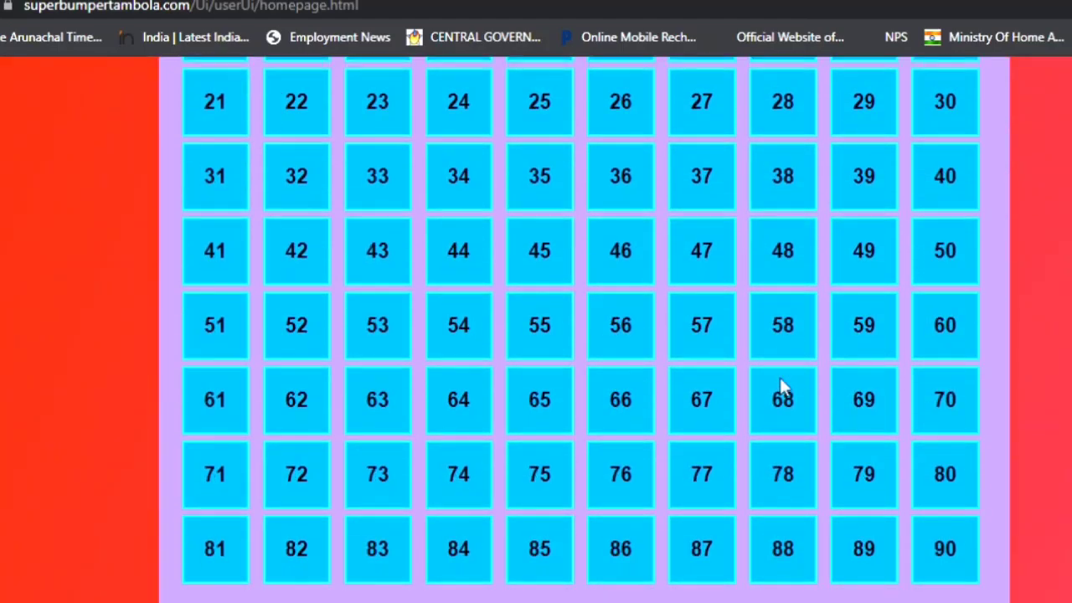
scroll(779, 380, "down", 4)
scroll(825, 390, "down", 5)
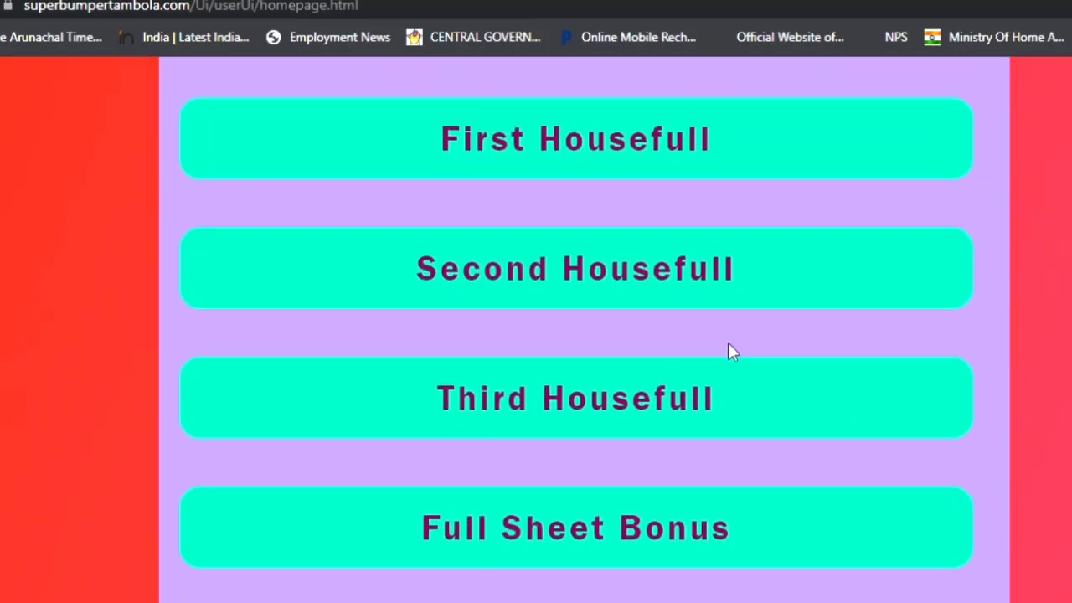
scroll(742, 366, "down", 13)
scroll(754, 373, "up", 17)
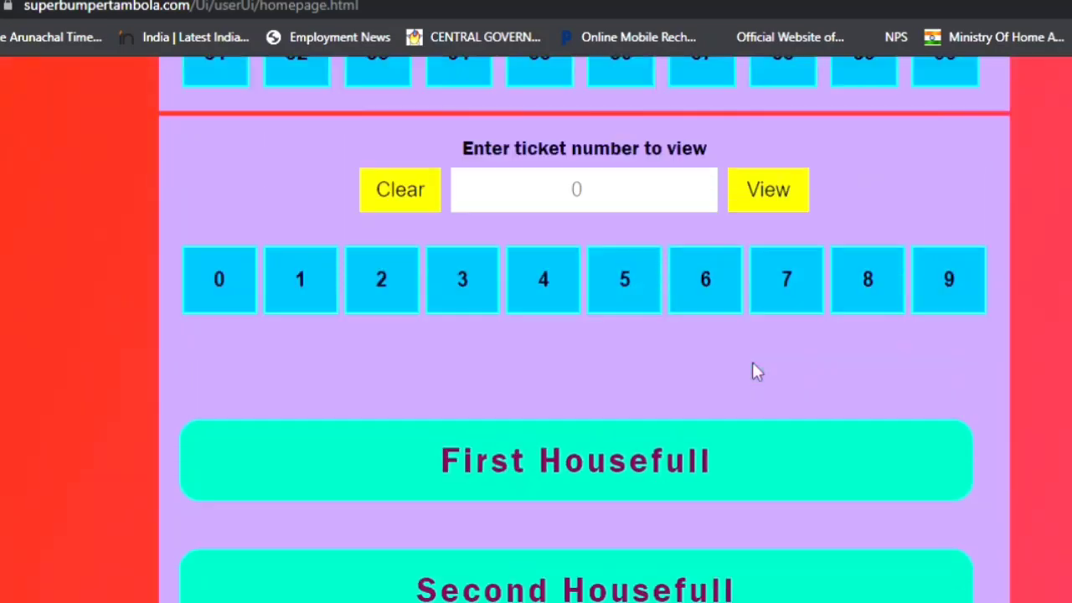
scroll(752, 372, "up", 3)
Look up ticket 1 on the public site, then return to the admin homepage.
left_click(320, 586)
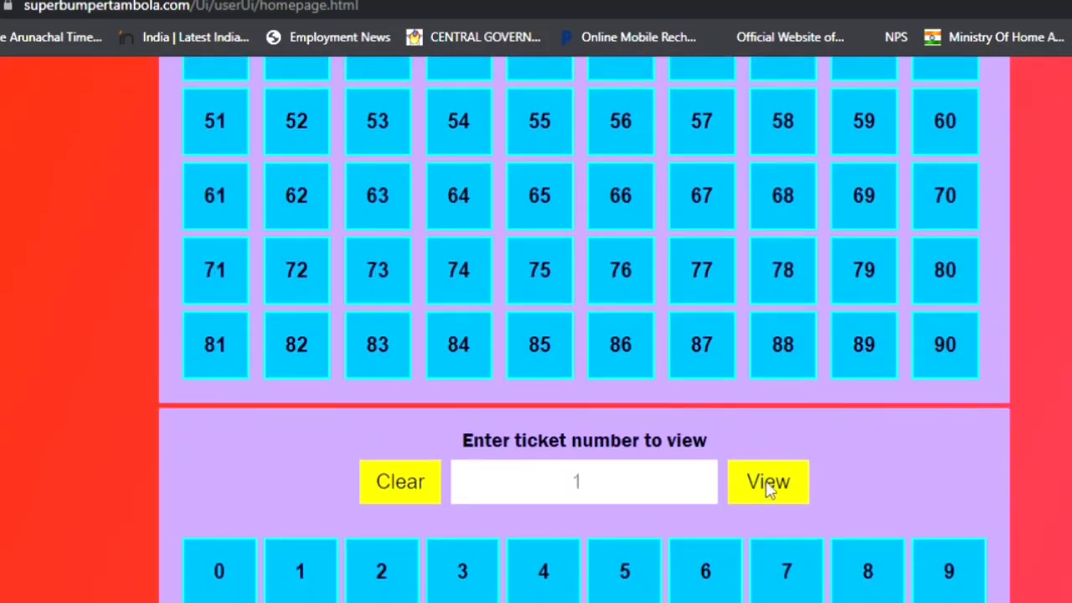
scroll(832, 425, "down", 3)
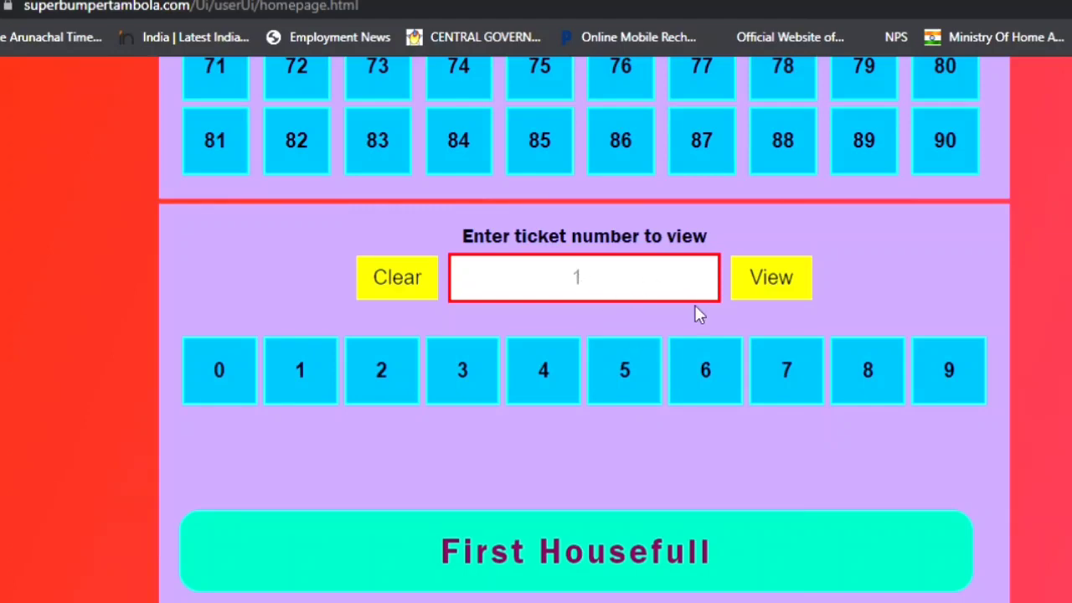
scroll(693, 295, "up", 10)
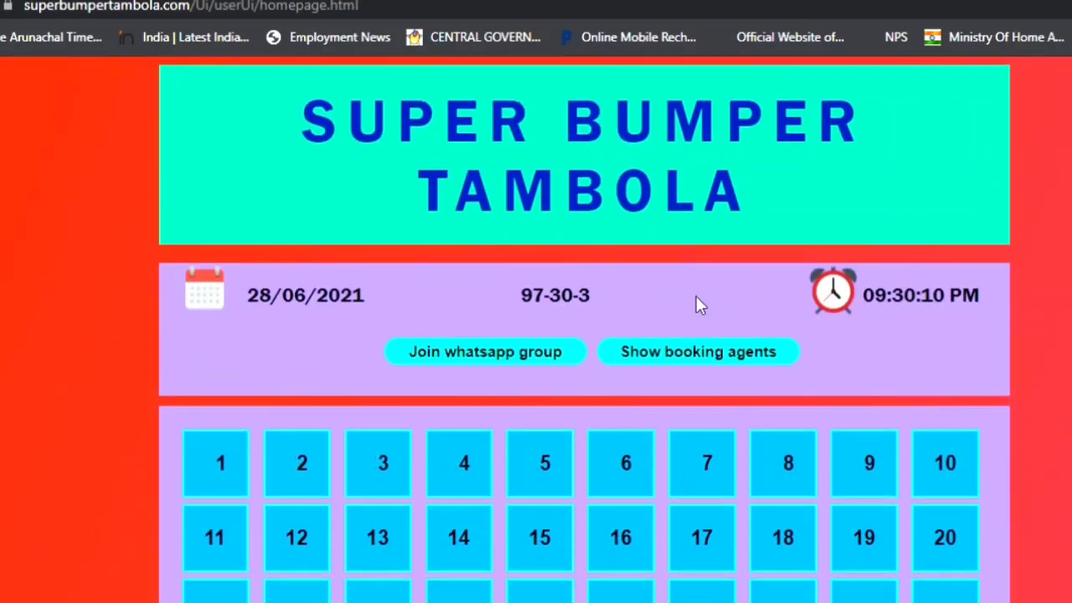
key("ctrl+Tab")
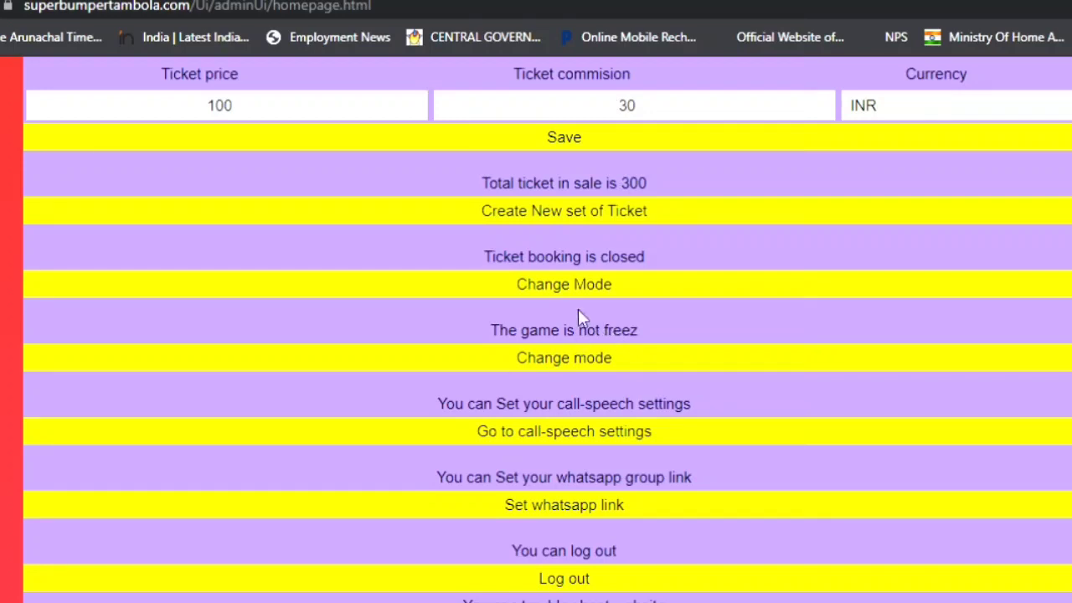
Reopen ticket booking and confirm on the public site that Ticket 1 is still unbooked.
left_click(588, 287)
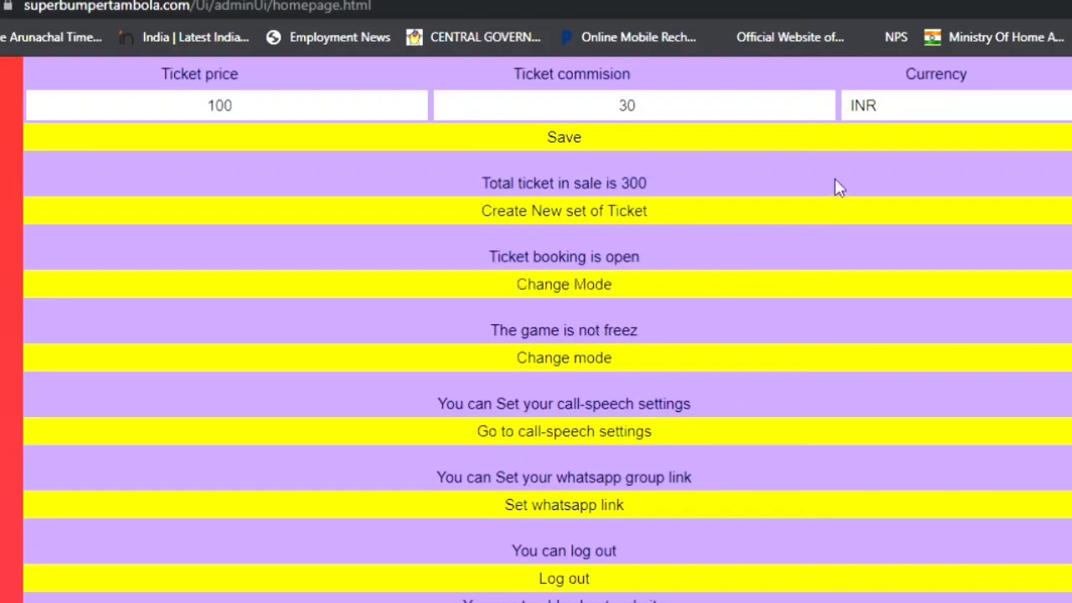
key("ctrl+Tab")
scroll(627, 414, "down", 3)
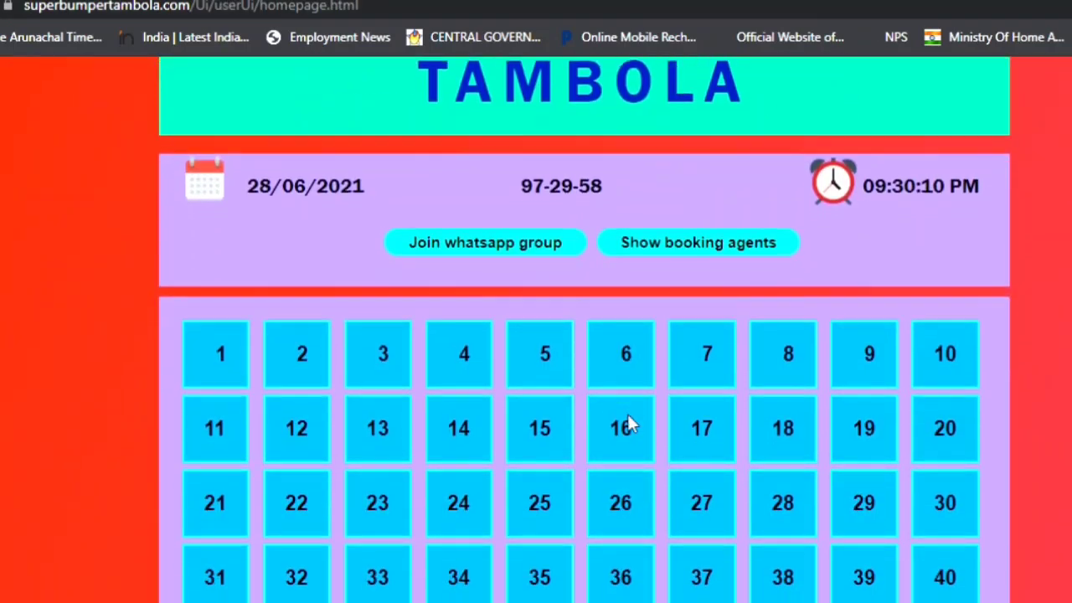
scroll(648, 419, "down", 1)
scroll(721, 431, "up", 15)
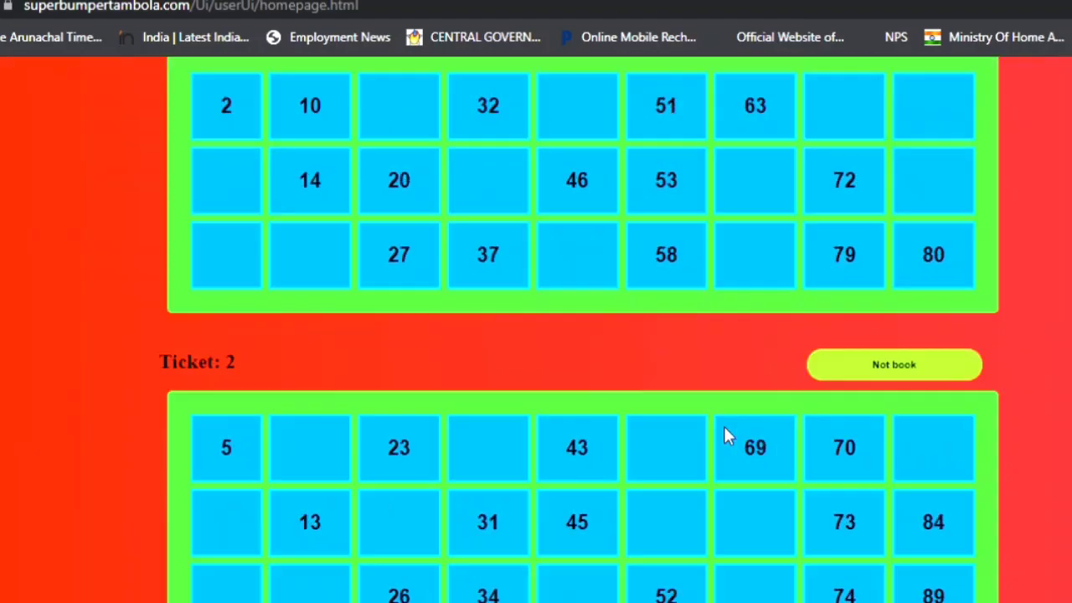
scroll(726, 432, "down", 3)
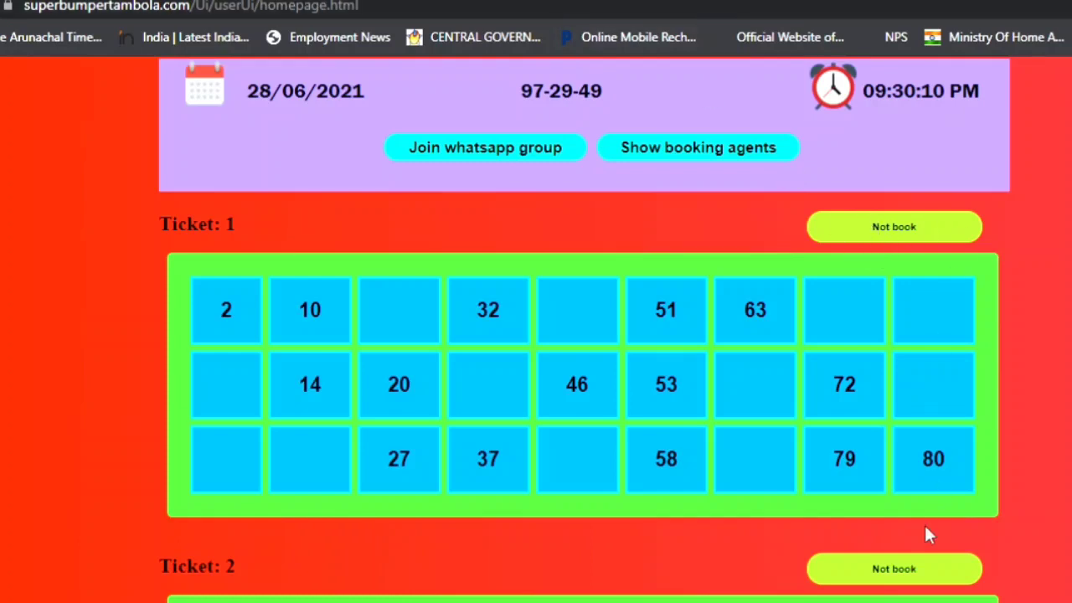
key("ctrl+Tab")
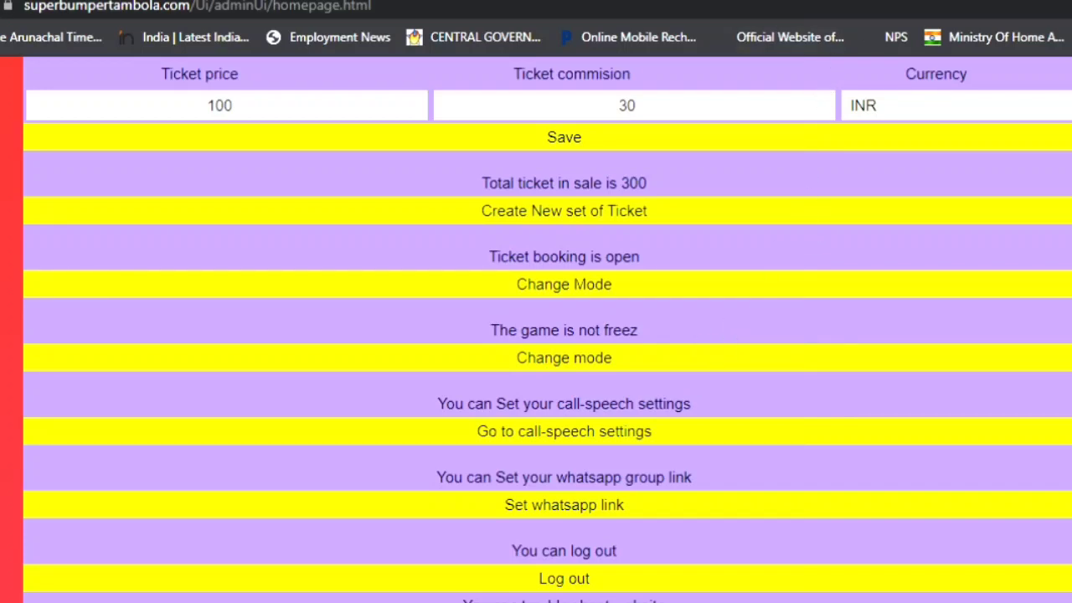
key("ctrl+Tab")
scroll(528, 278, "up", 3)
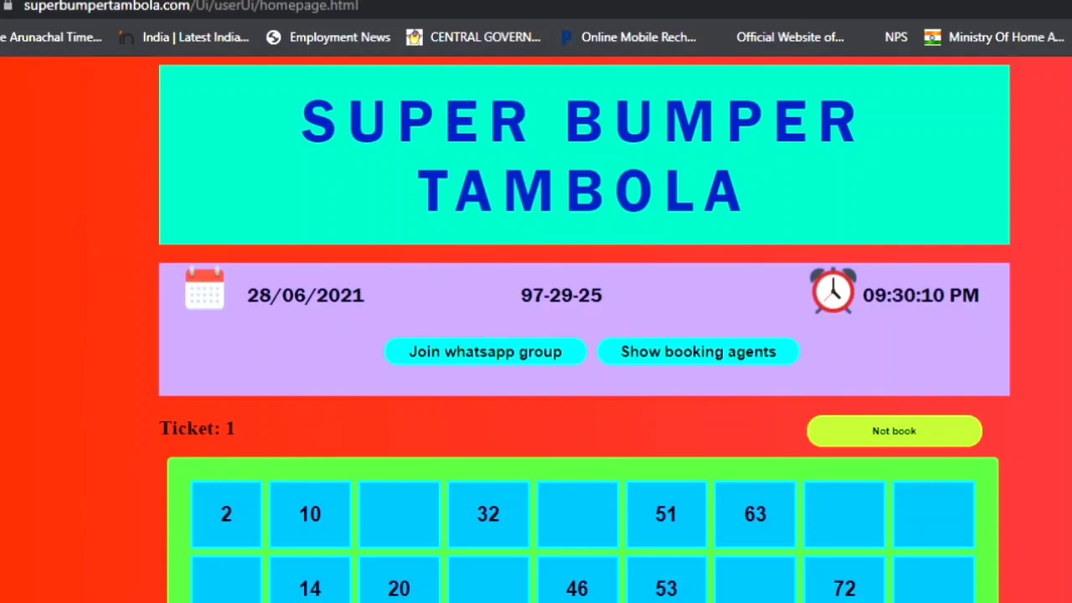
Freeze the game, check the player page while frozen, then unfreeze it.
key("ctrl+Tab")
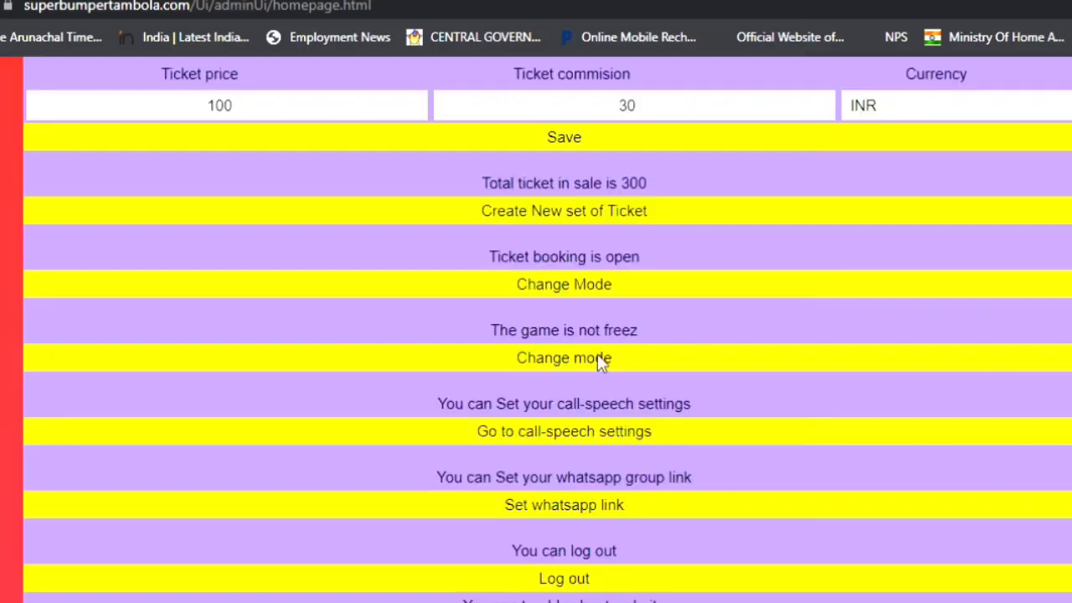
left_click(599, 362)
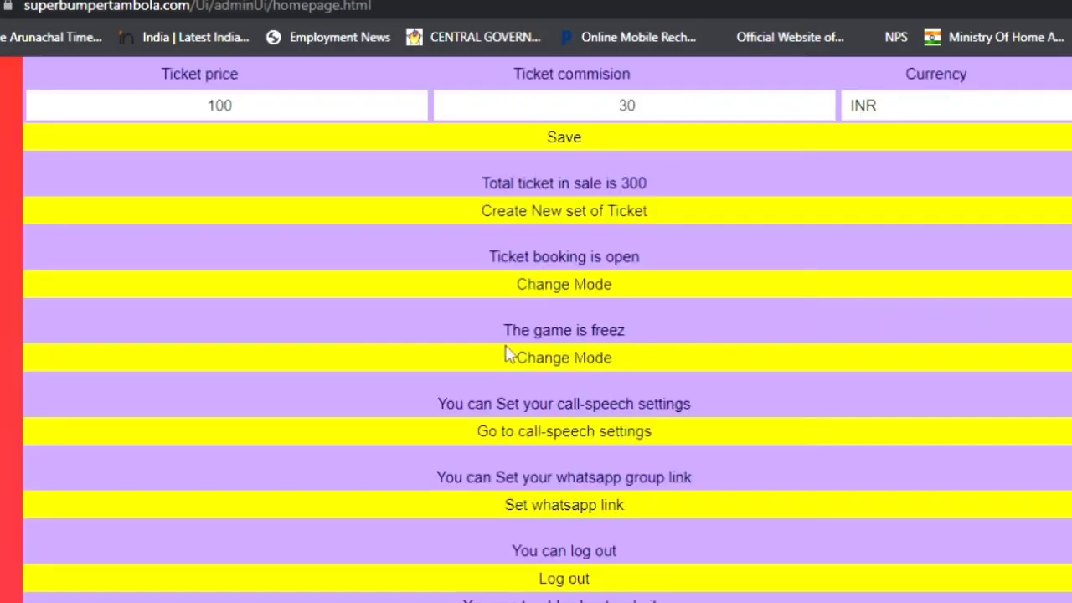
key("ctrl+Tab")
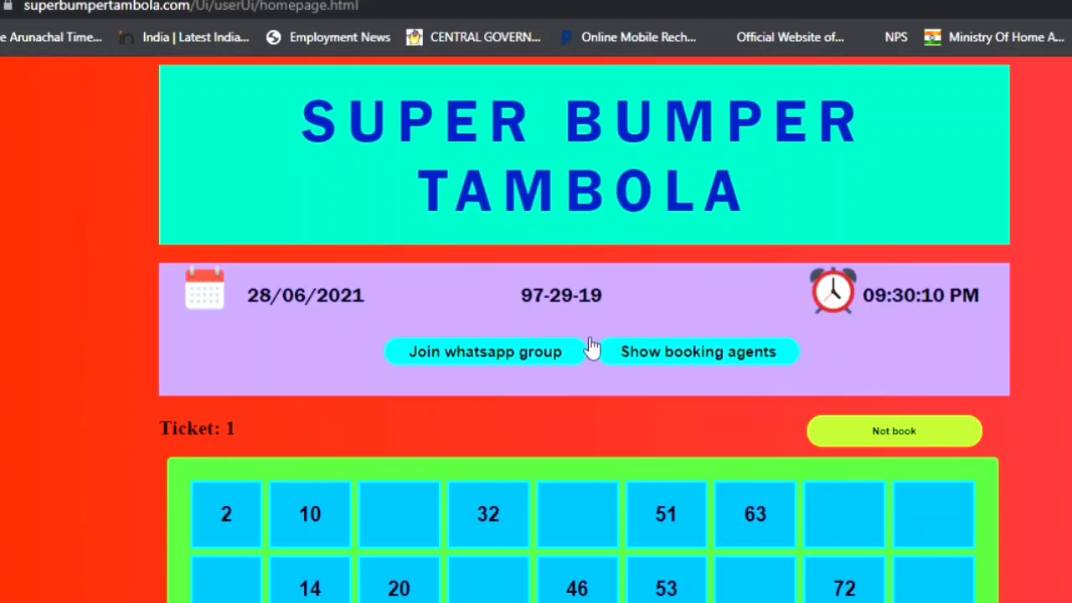
scroll(589, 348, "down", 6)
scroll(589, 352, "up", 6)
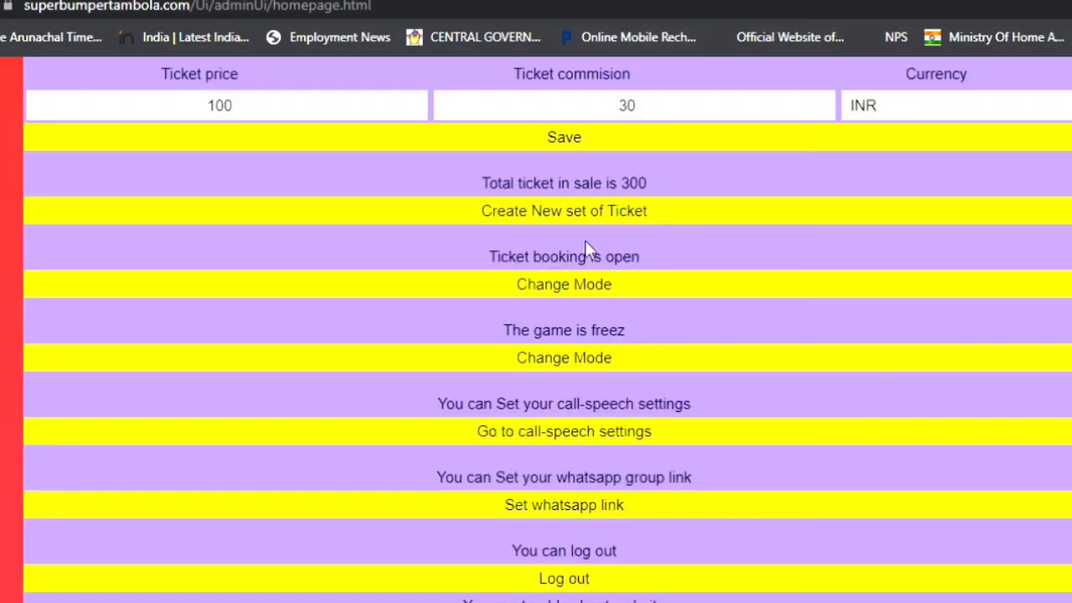
left_click(588, 358)
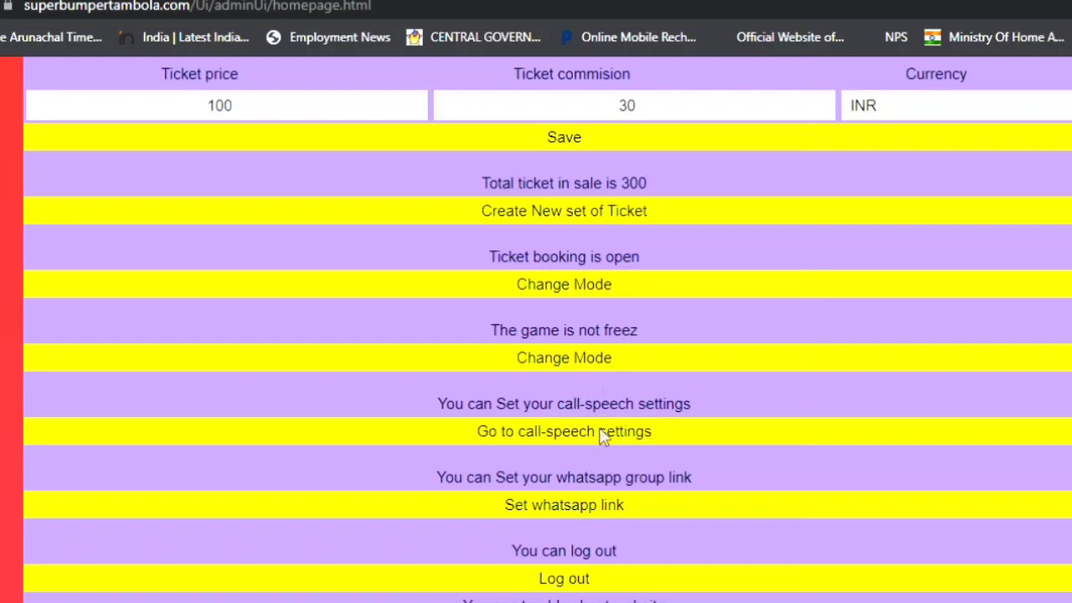
scroll(599, 455, "down", 1)
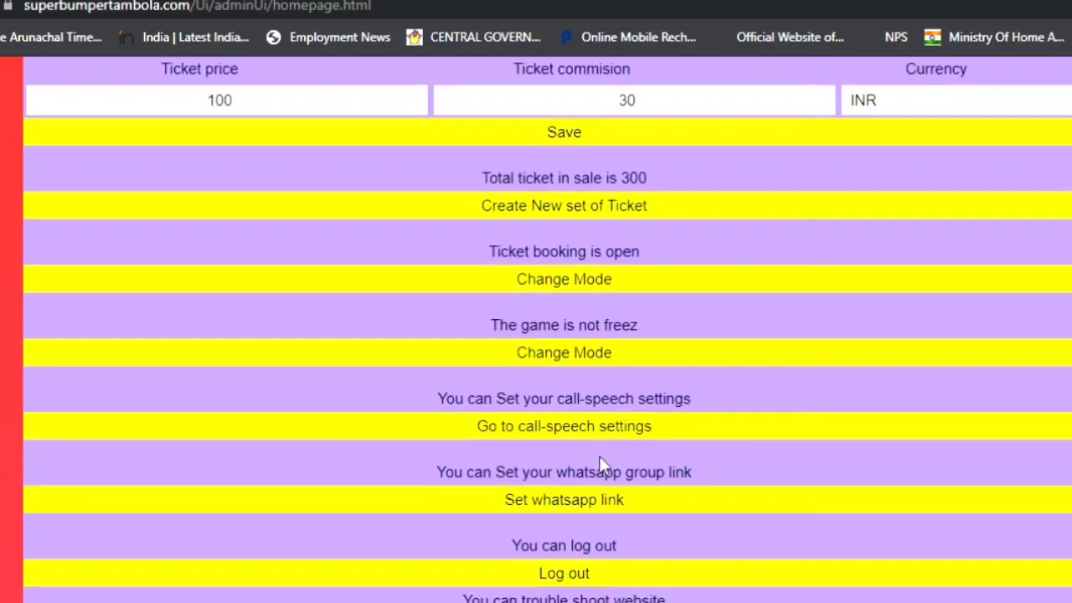
left_click(538, 426)
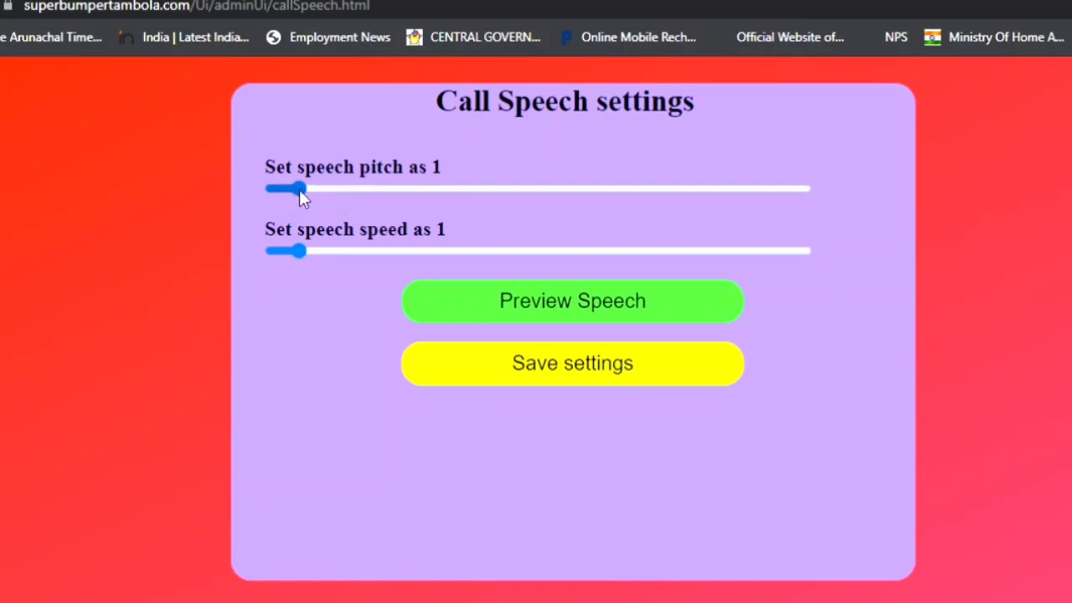
left_click_drag(302, 255, 495, 255)
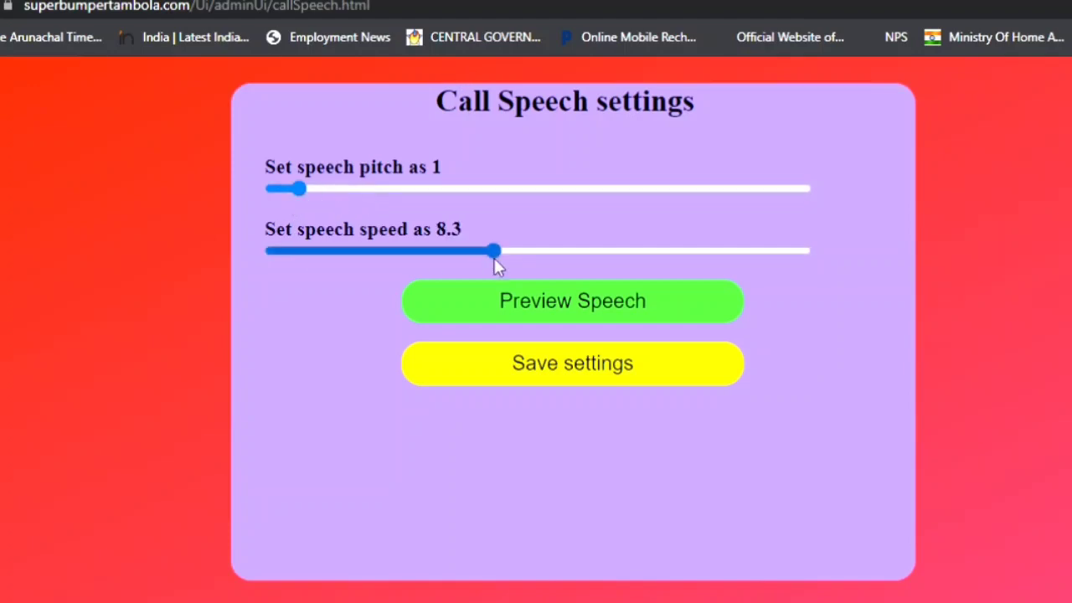
left_click_drag(302, 192, 393, 188)
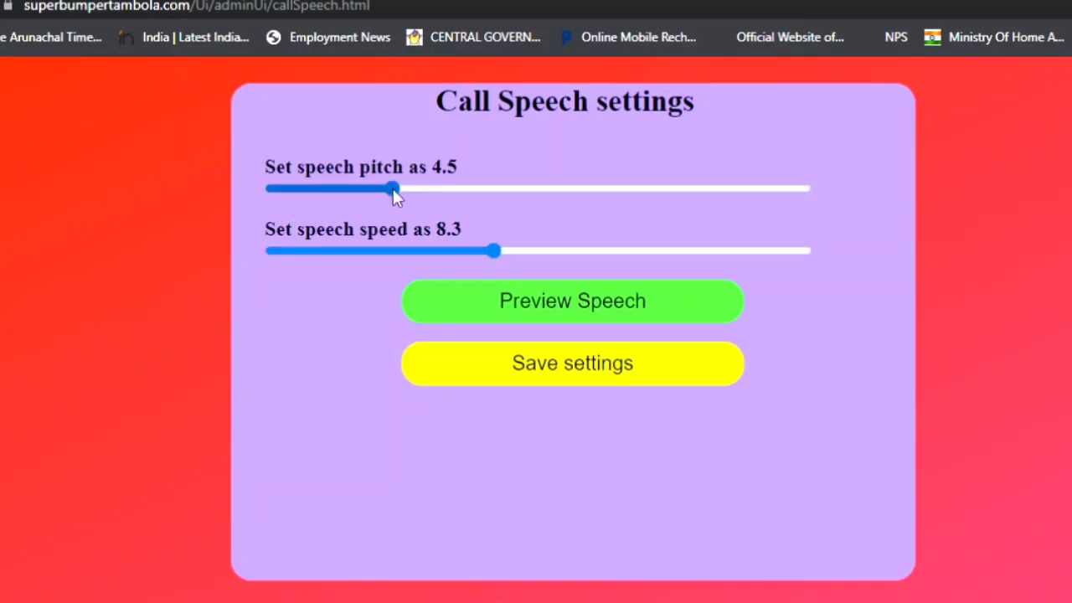
left_click_drag(298, 188, 297, 189)
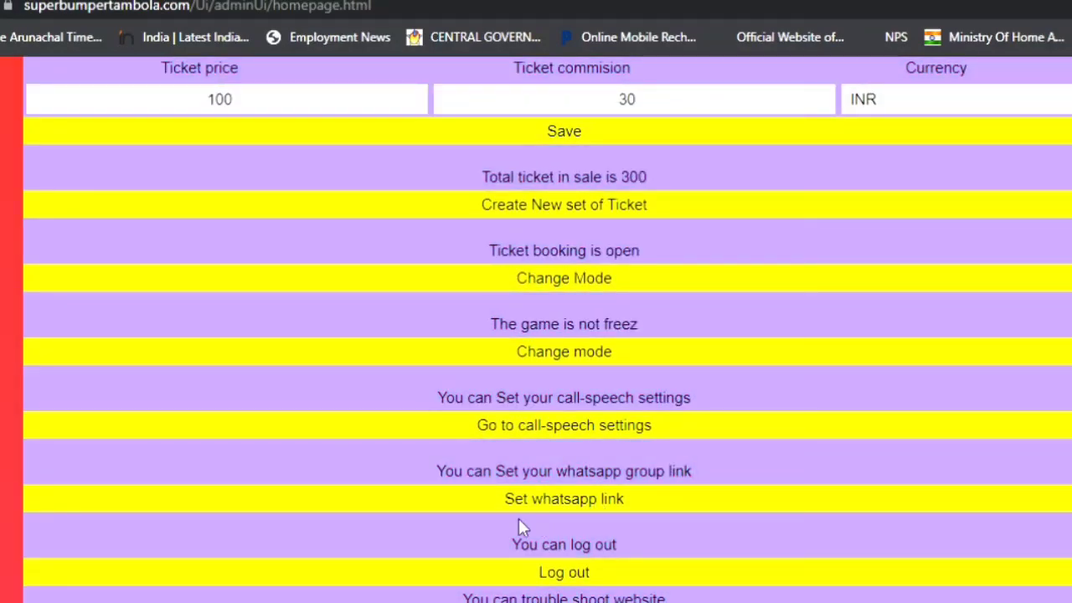
On the WhatsApp group link page, select the existing group link and save it.
left_click(592, 501)
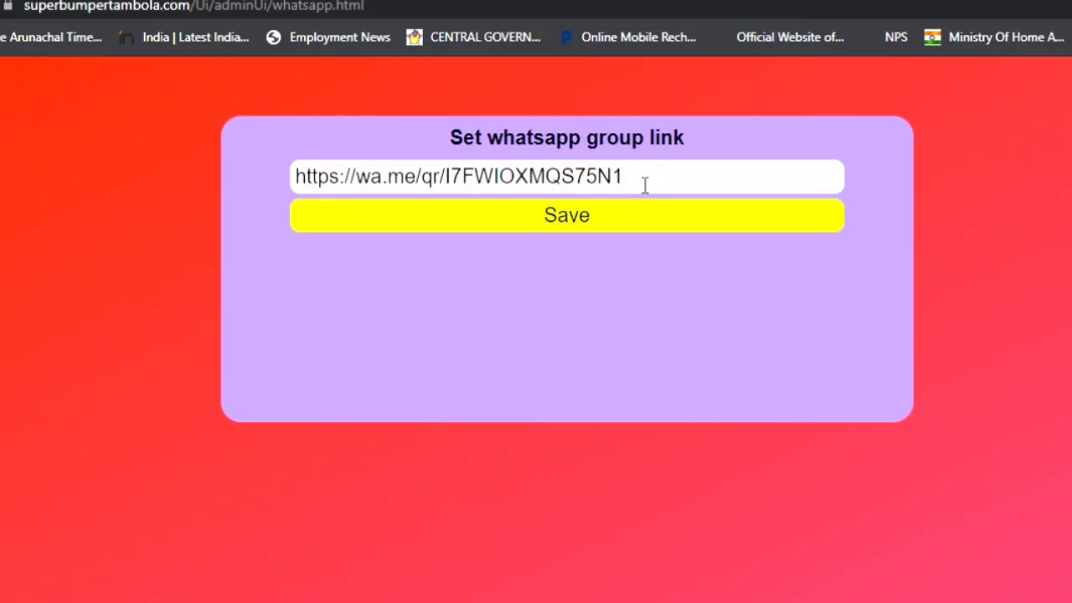
left_click_drag(644, 184, 256, 187)
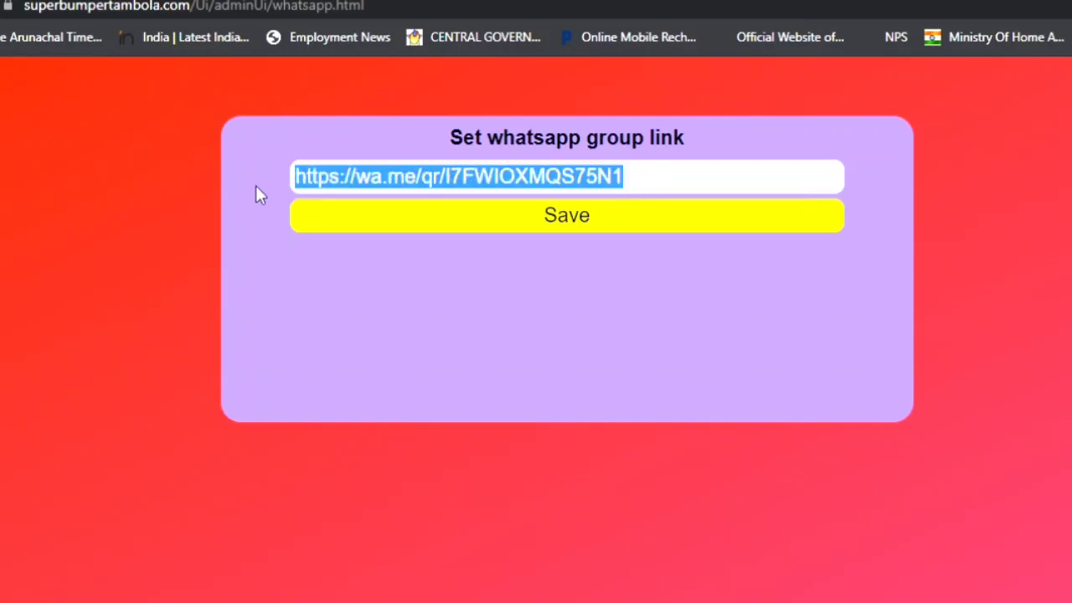
left_click(581, 226)
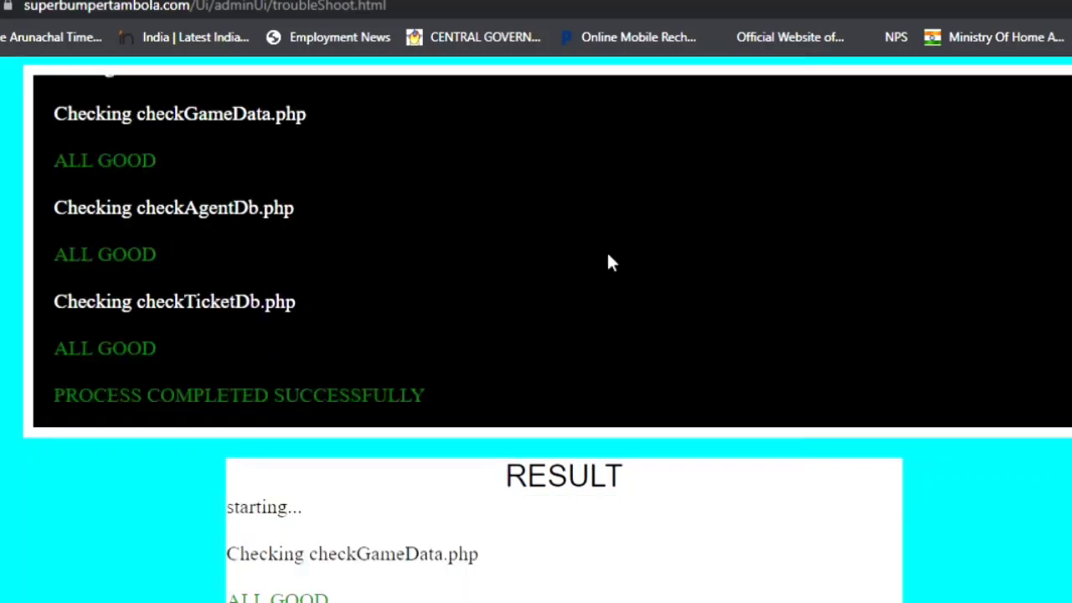
Scroll through the troubleshoot results, which report ALL GOOD for every database.
scroll(555, 284, "down", 2)
scroll(574, 349, "up", 2)
scroll(658, 514, "down", 5)
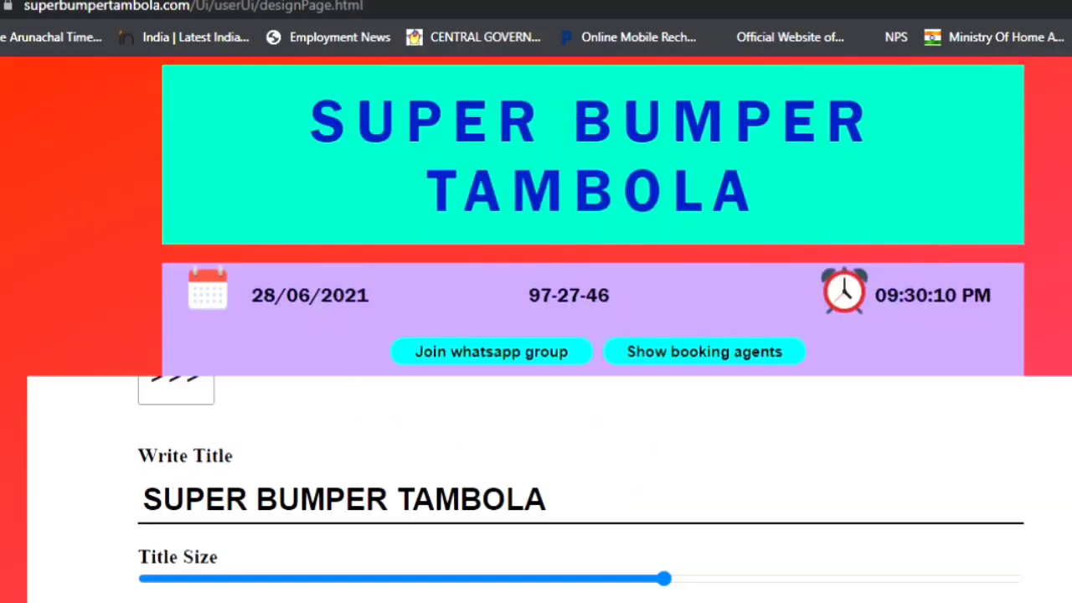
Preview the page behind the design panel and set the Title Color to black.
left_click(203, 515)
left_click(1051, 513)
scroll(371, 564, "down", 1)
scroll(505, 528, "down", 2)
left_click_drag(350, 496, 638, 536)
scroll(634, 536, "up", 3)
scroll(419, 535, "down", 3)
Start the background gradient in teal and make the ticket borders orange.
left_click(222, 519)
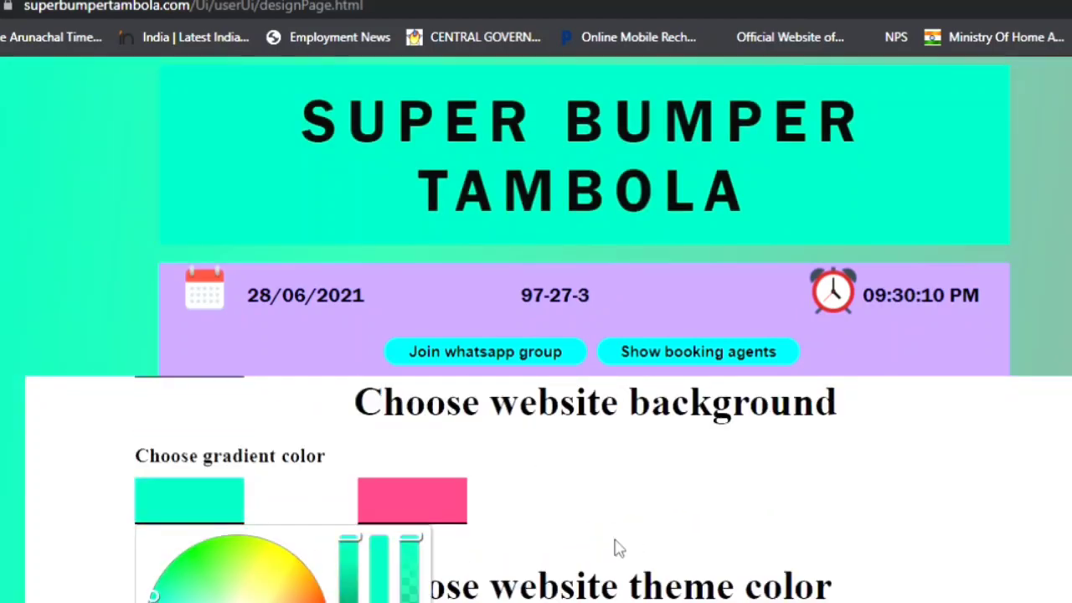
left_click(412, 500)
scroll(707, 277, "down", 5)
scroll(429, 575, "down", 3)
scroll(429, 575, "down", 1)
left_click(210, 586)
left_click(210, 586)
Hide the design panel and return to the admin settings page.
scroll(273, 440, "up", 8)
left_click(174, 509)
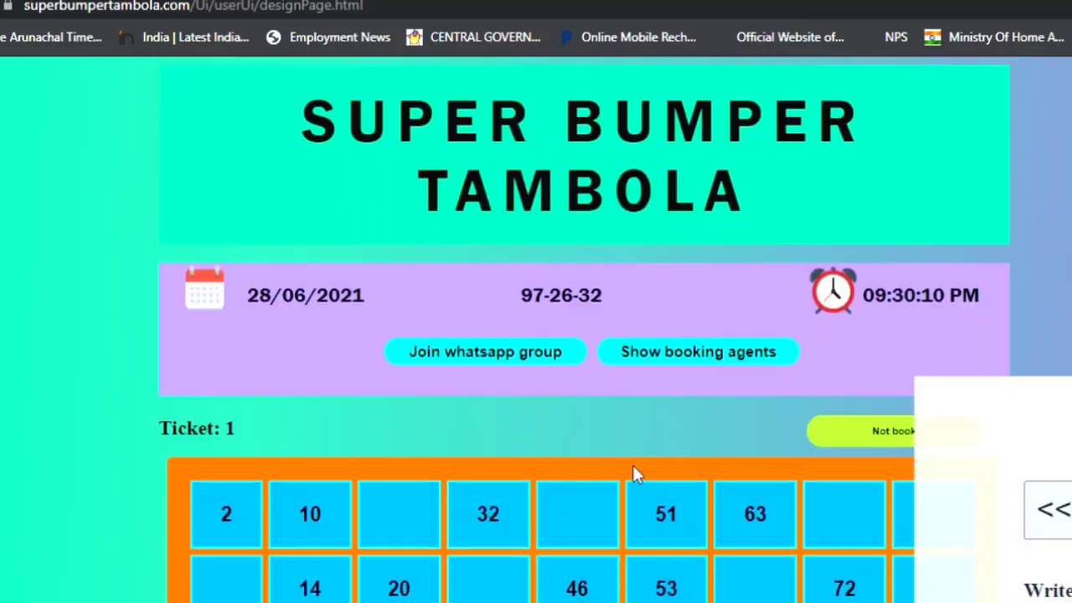
key("alt+Left")
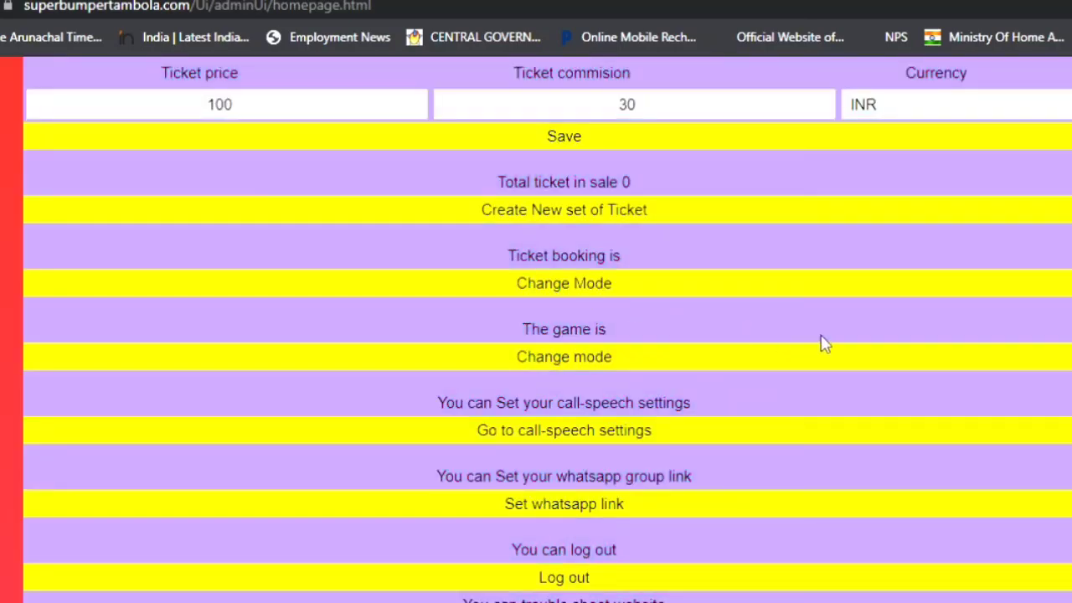
Open the Ticket List, then the ticket info dashboard showing 300 tickets on sale.
scroll(820, 343, "up", 15)
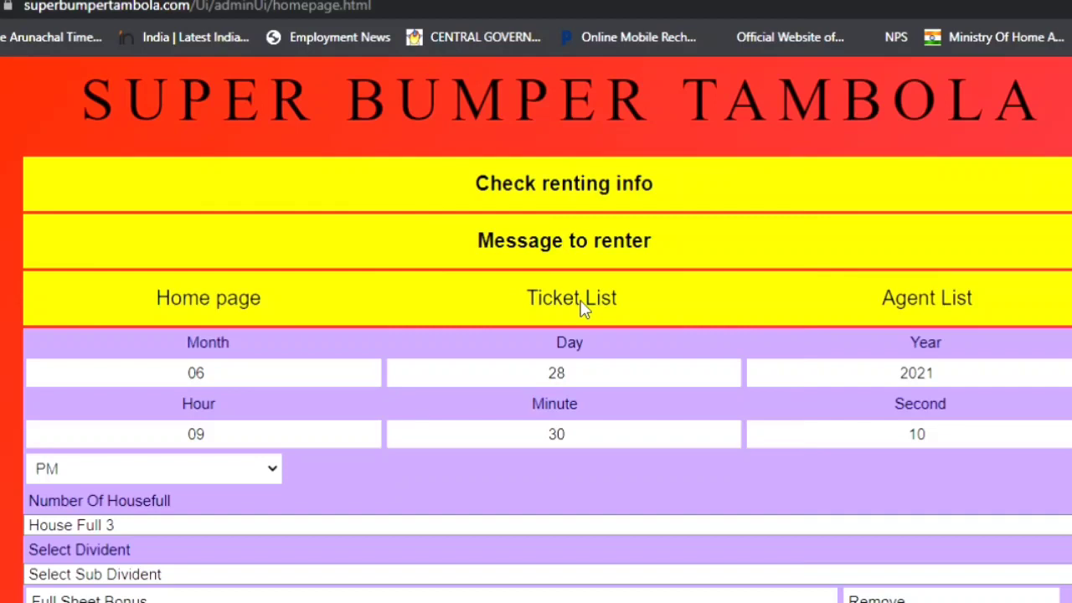
left_click(584, 301)
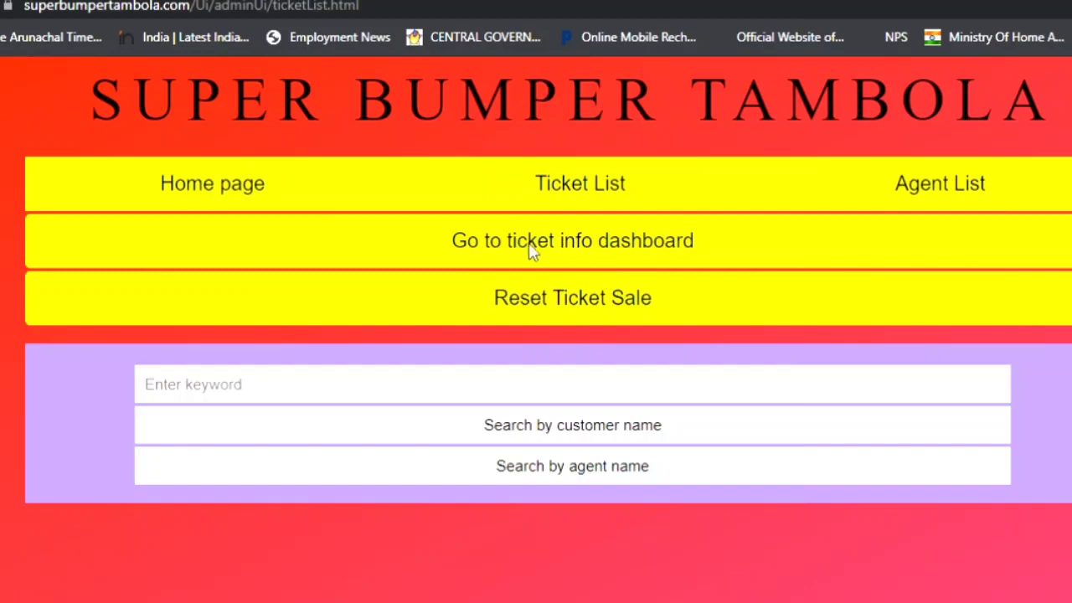
left_click(572, 256)
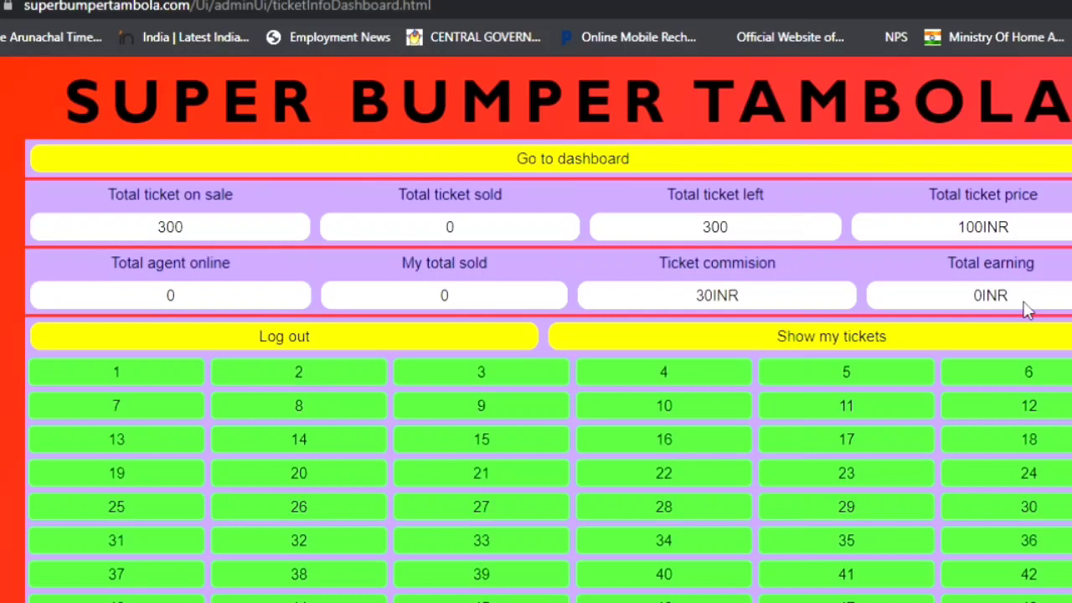
scroll(603, 528, "down", 1)
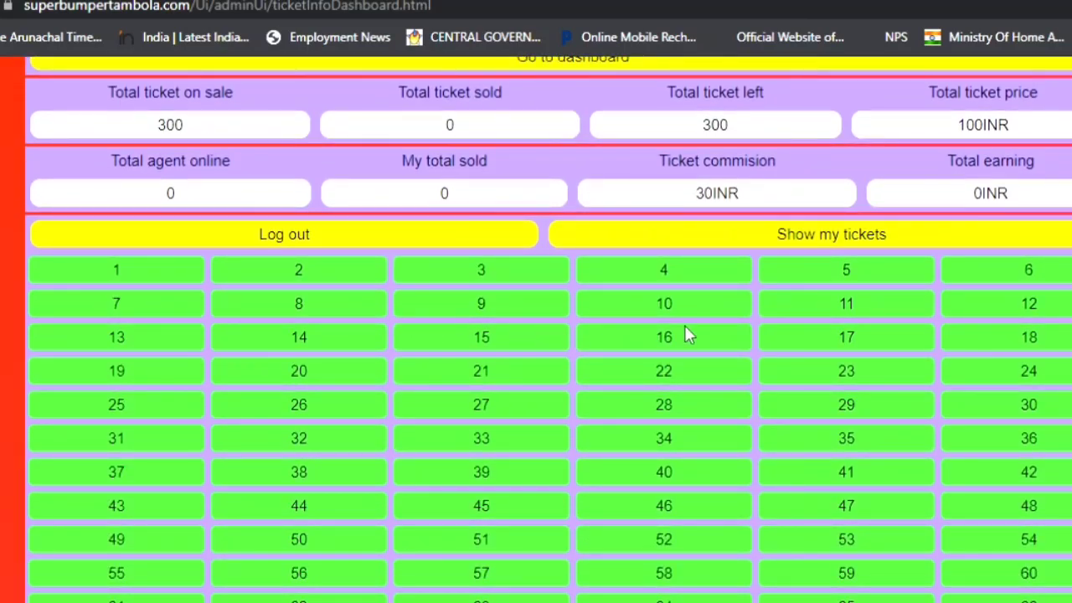
scroll(678, 359, "down", 1)
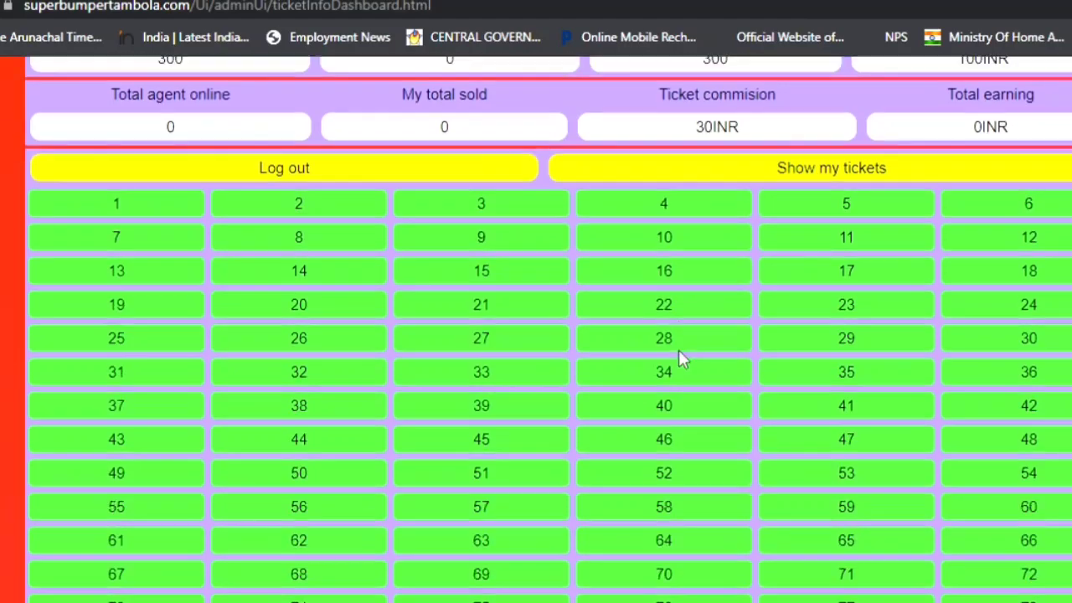
scroll(385, 301, "up", 1)
Select tickets 1 through 6 for sale.
left_click(190, 283)
left_click(366, 280)
left_click(491, 270)
left_click(652, 278)
left_click(847, 277)
left_click(1047, 277)
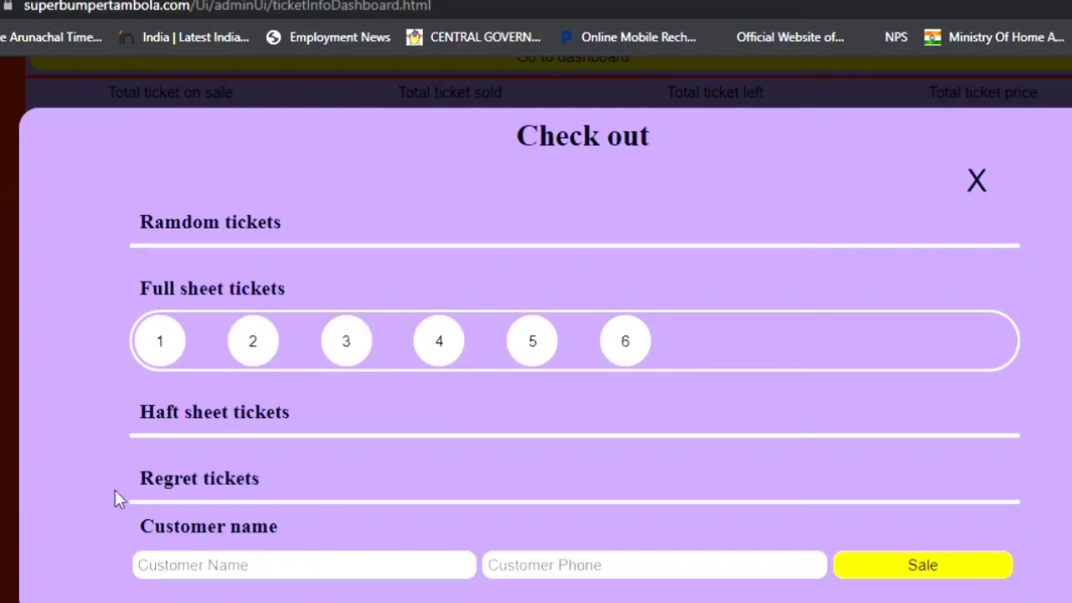
Enter the customer's name and phone number and complete the sale of the six tickets.
left_click_drag(144, 494, 250, 486)
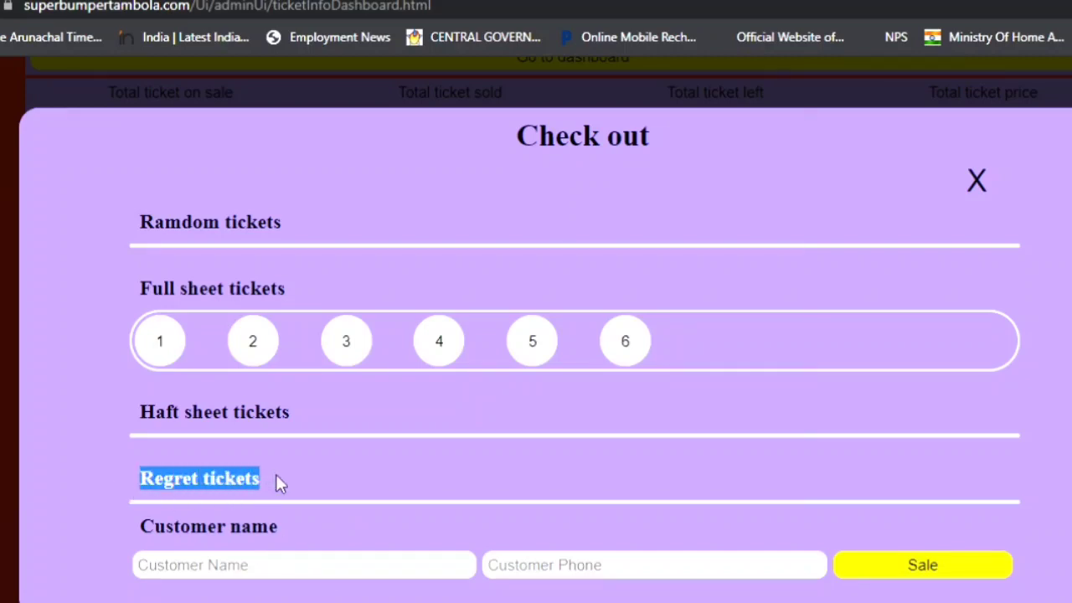
left_click(300, 485)
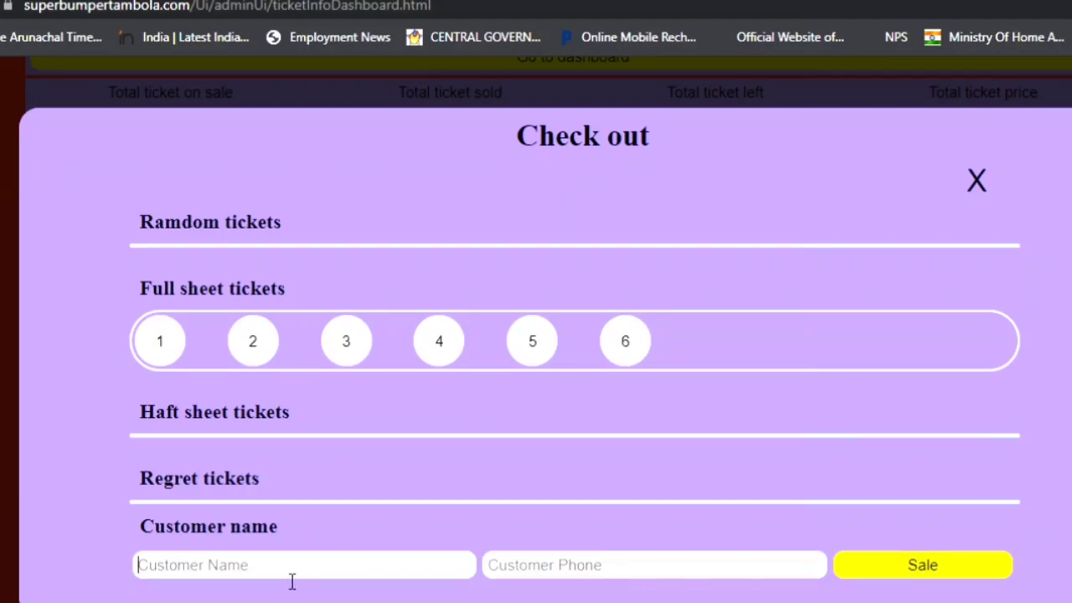
type("test1")
left_click(548, 569)
type("123")
left_click(891, 573)
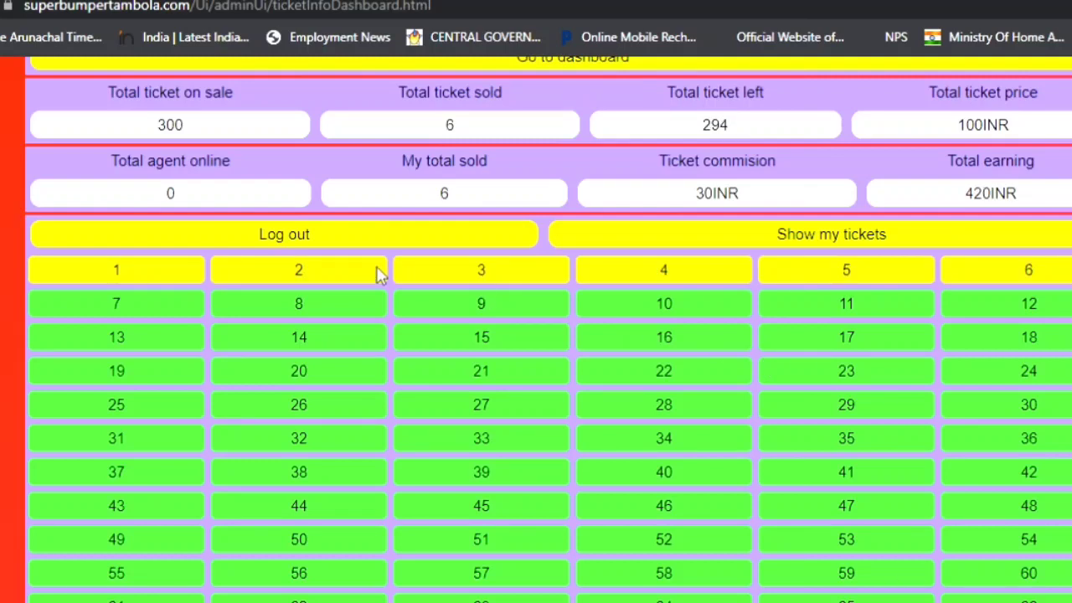
scroll(887, 385, "up", 2)
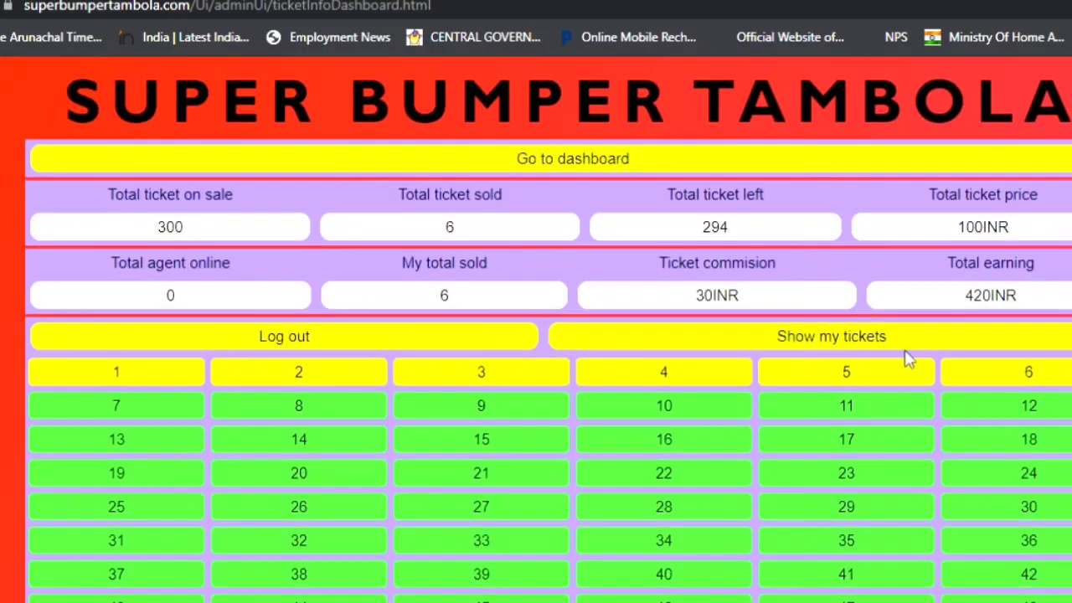
left_click(802, 344)
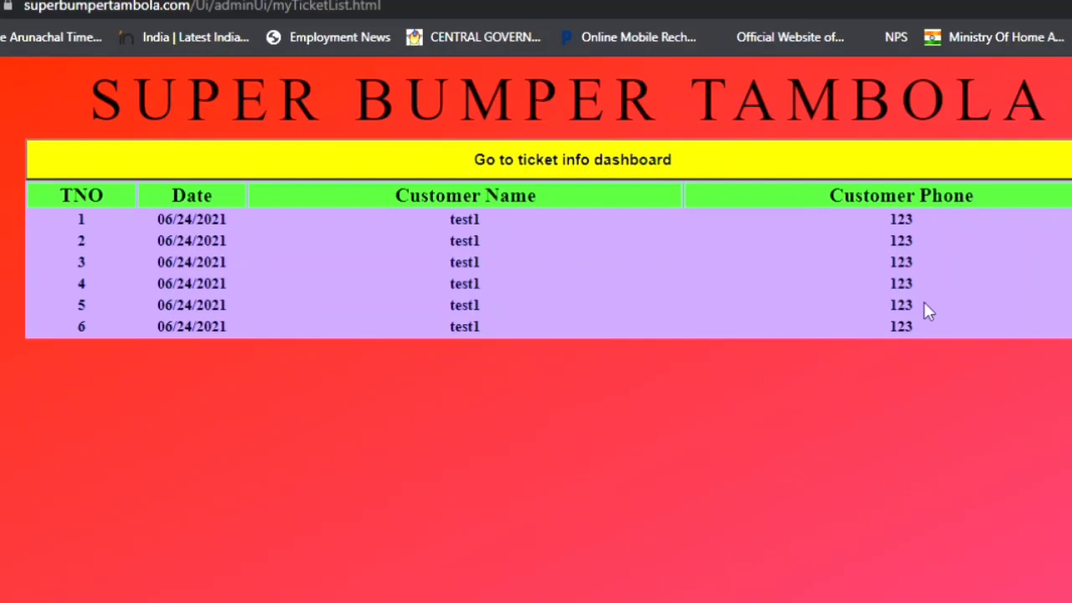
left_click(610, 165)
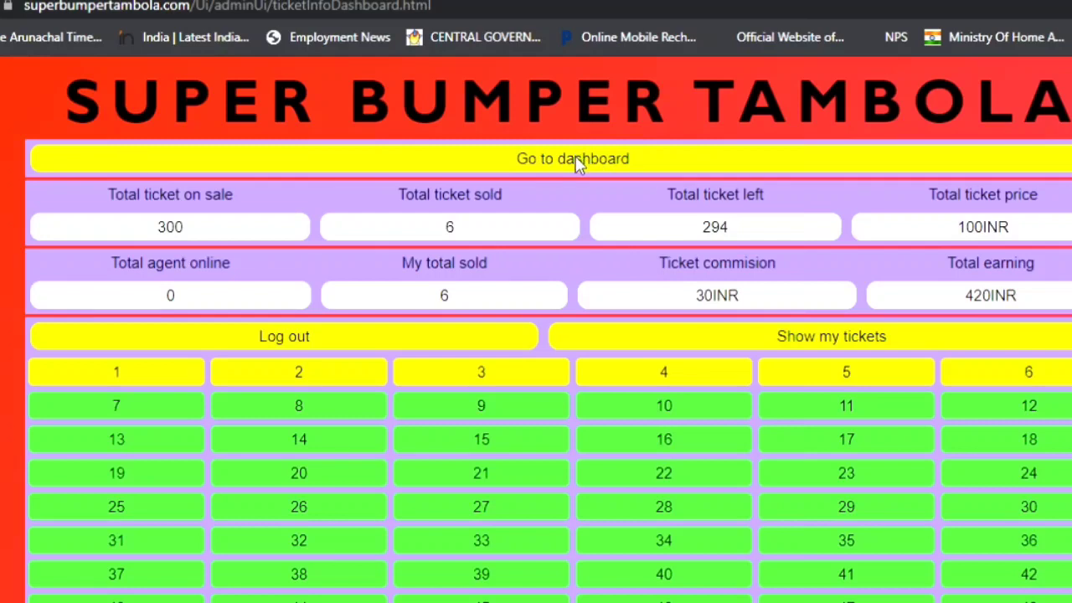
From the dashboard, reset all ticket sales and confirm with OK.
left_click(576, 163)
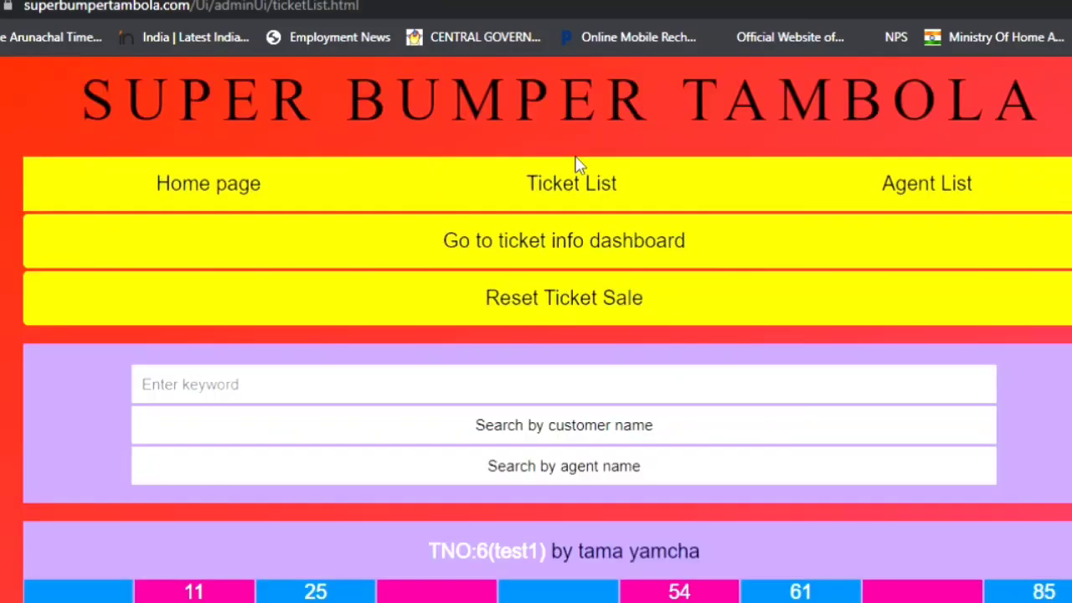
scroll(634, 460, "down", 10)
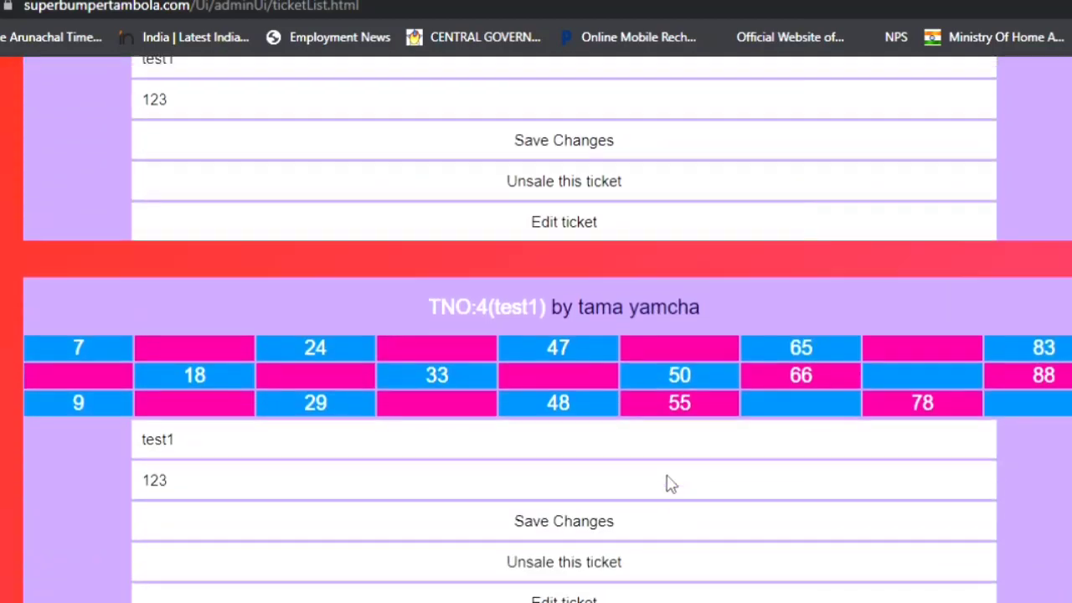
scroll(667, 481, "up", 12)
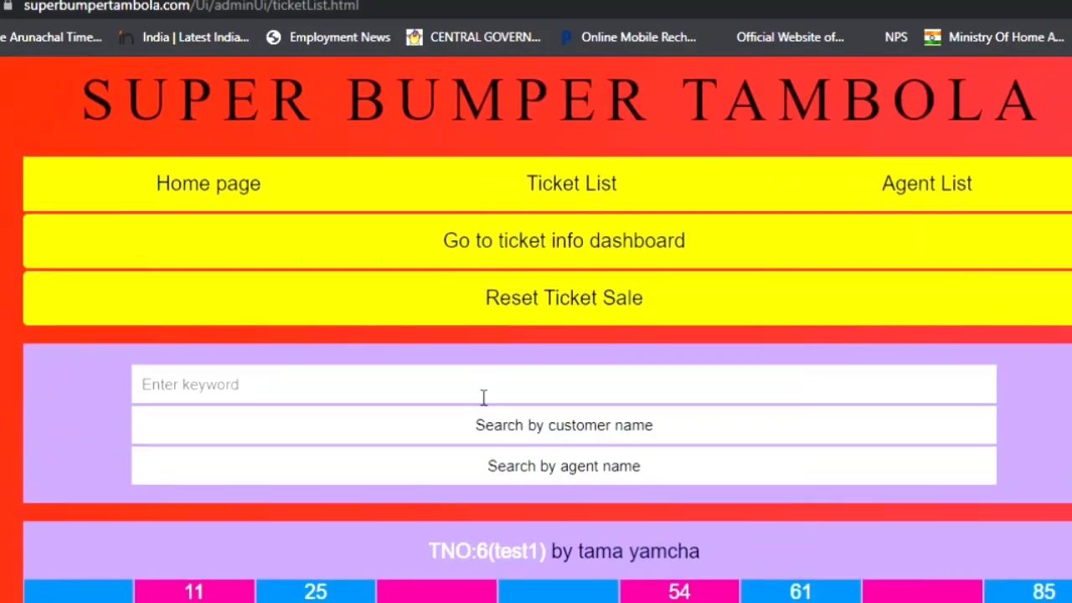
scroll(483, 397, "down", 1)
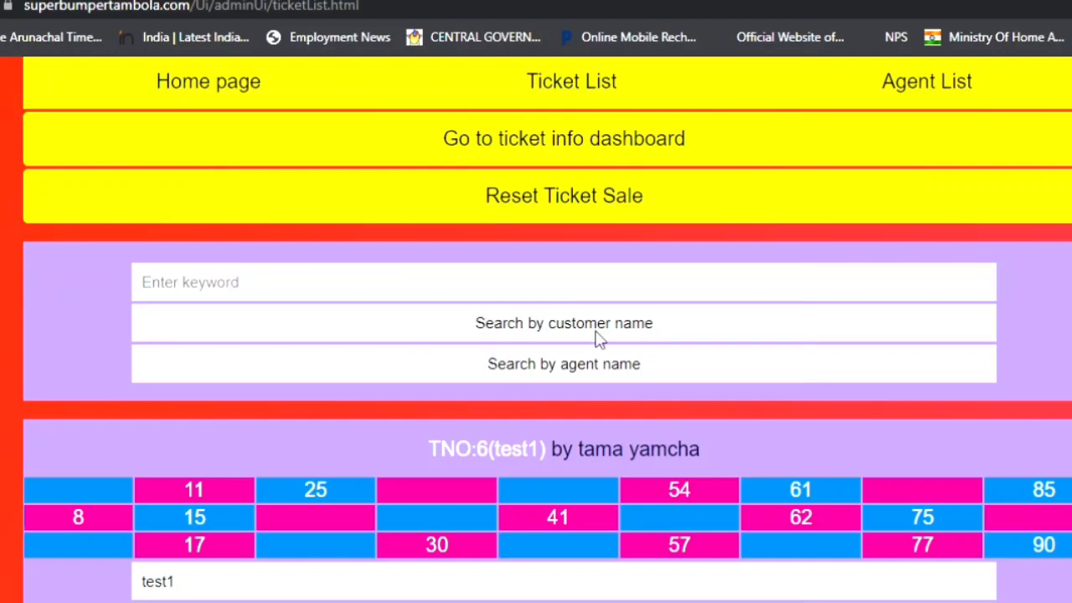
scroll(668, 379, "up", 1)
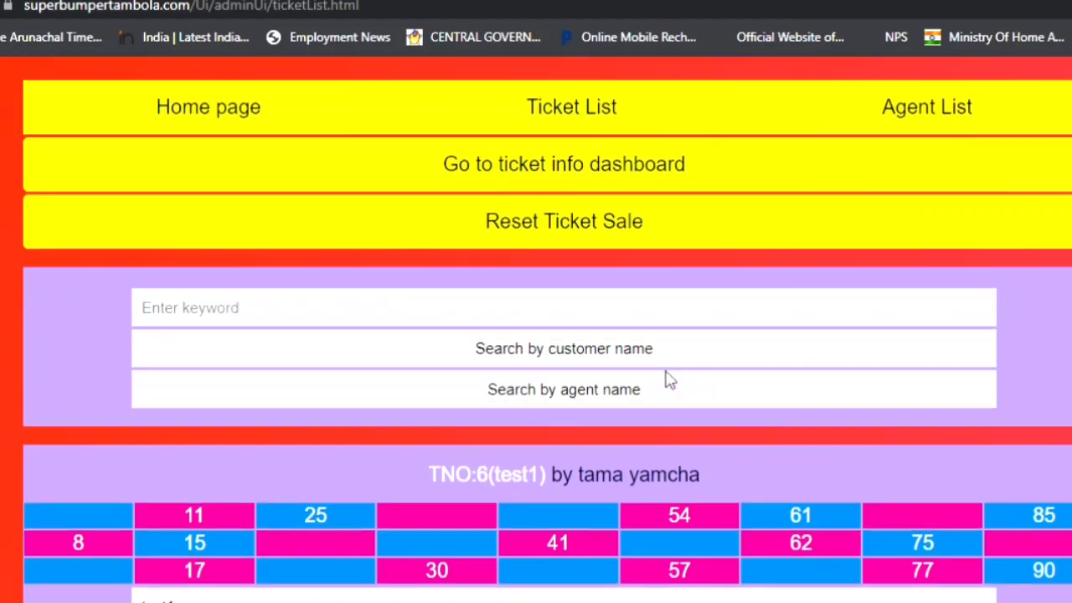
scroll(668, 380, "up", 1)
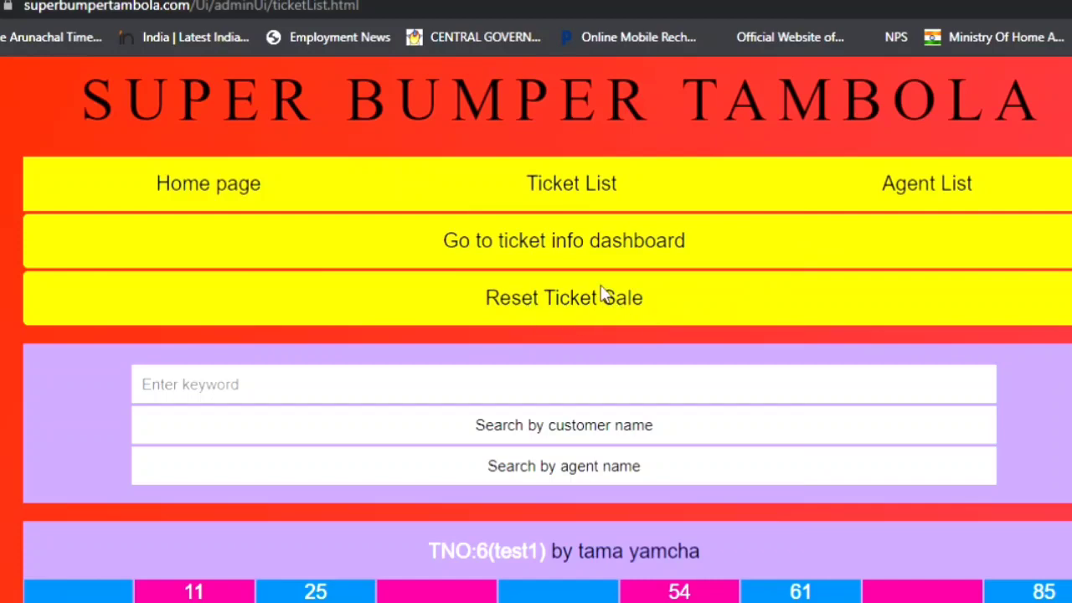
scroll(577, 322, "down", 4)
scroll(590, 343, "up", 4)
left_click(566, 310)
left_click(673, 119)
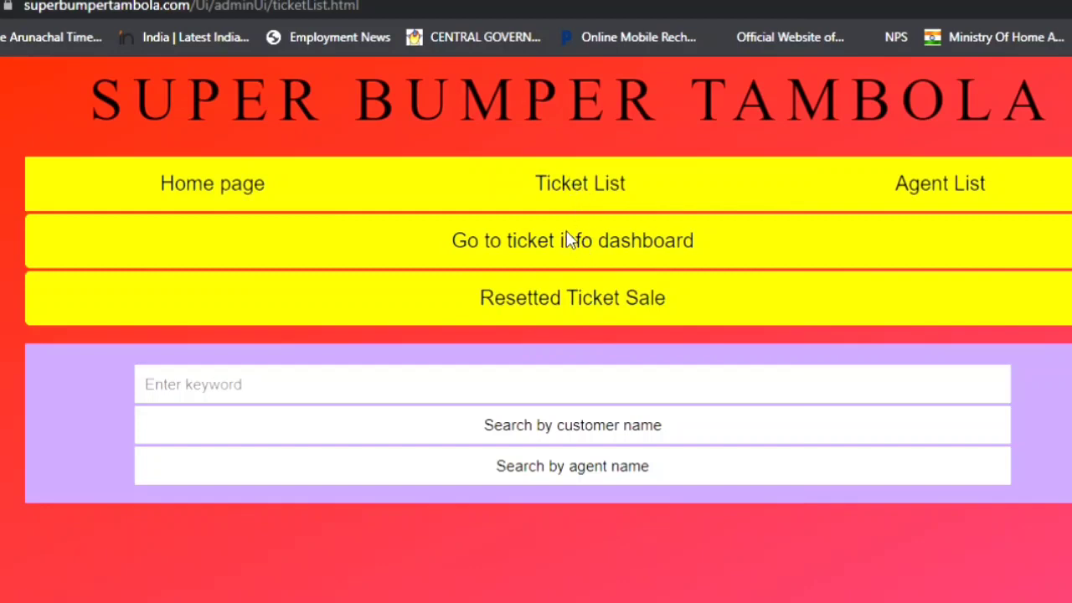
Open the Agent List and scroll through the existing agents.
left_click(946, 194)
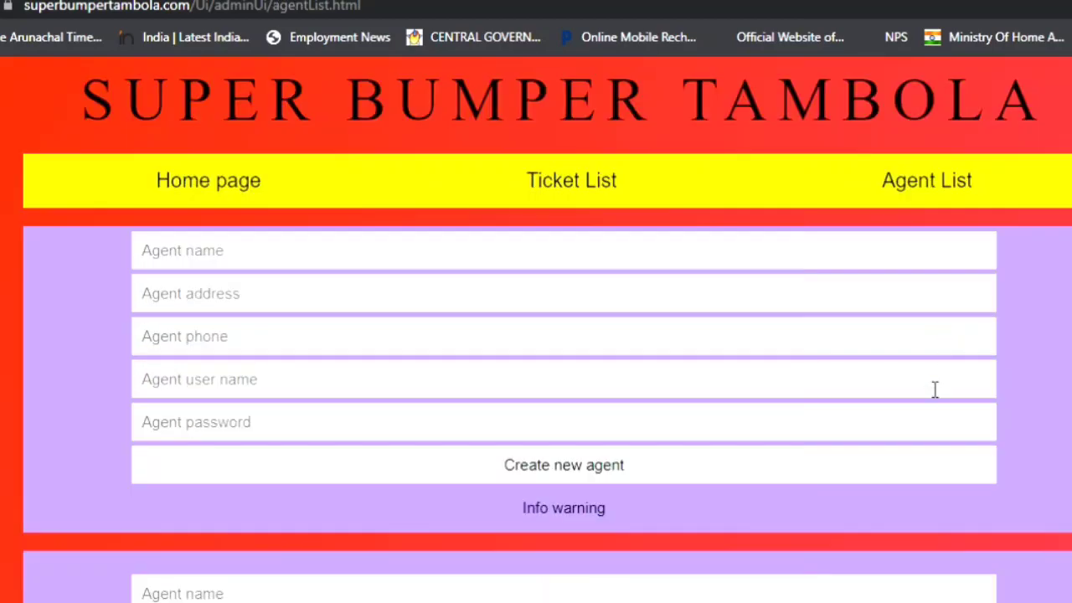
scroll(930, 402, "down", 2)
scroll(916, 465, "down", 2)
scroll(914, 467, "up", 4)
scroll(960, 426, "down", 6)
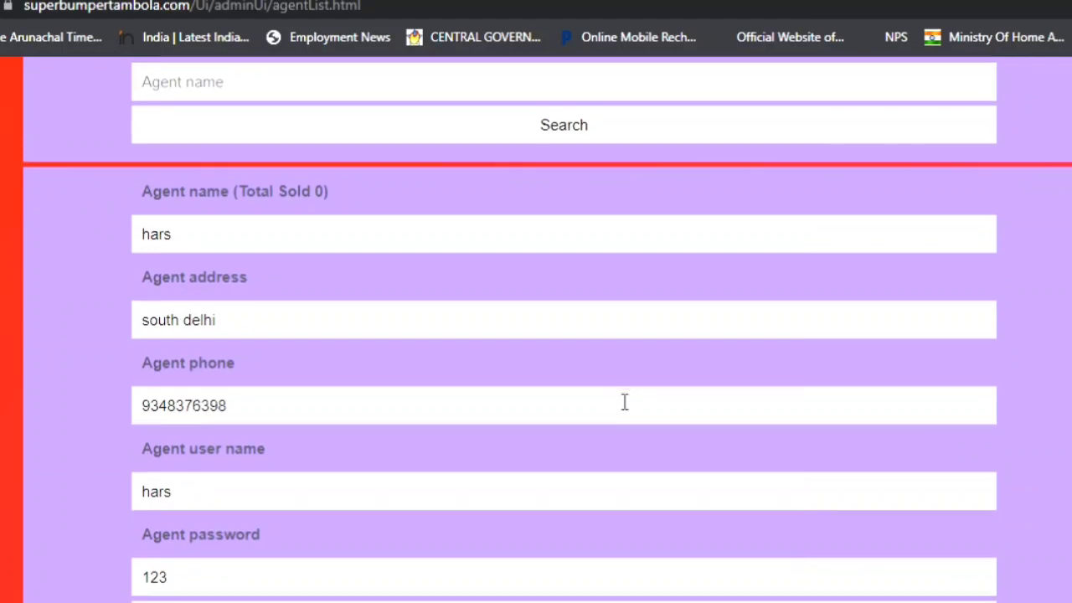
scroll(624, 400, "down", 8)
scroll(867, 414, "down", 6)
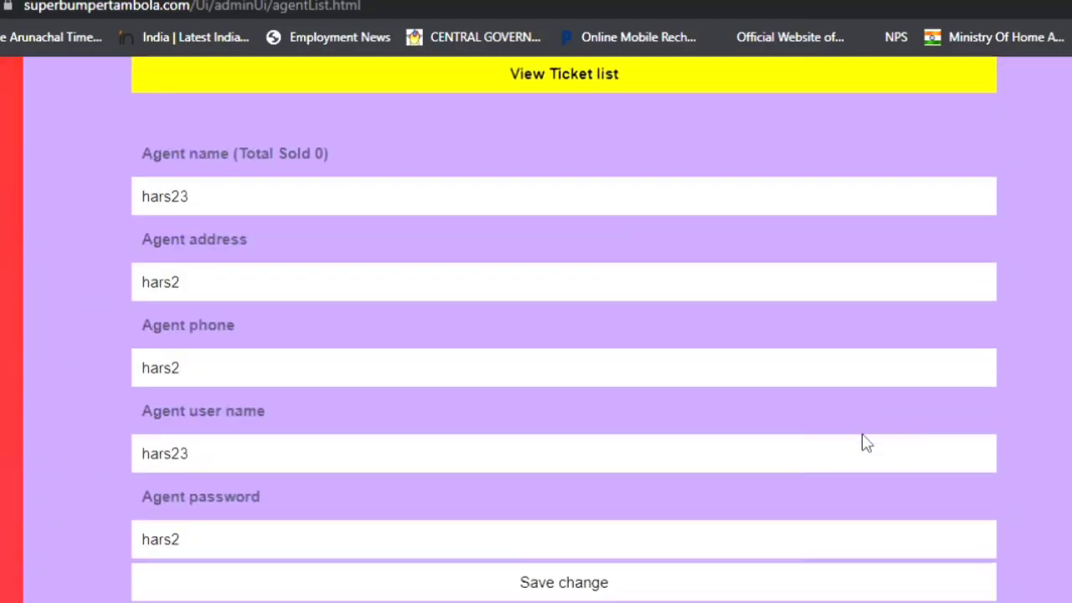
scroll(865, 440, "up", 4)
scroll(868, 444, "up", 9)
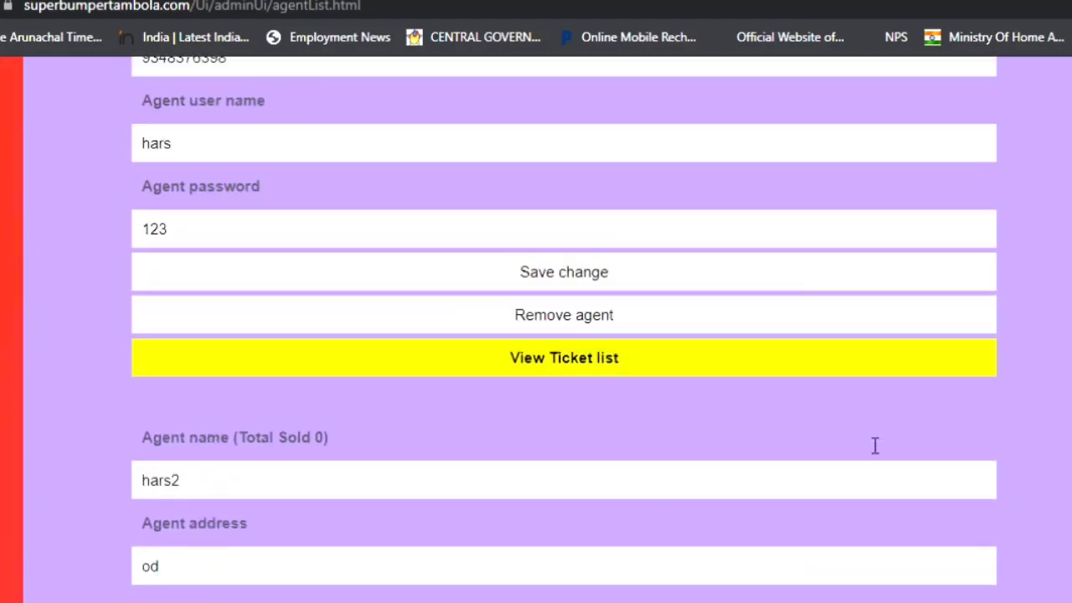
scroll(337, 256, "up", 2)
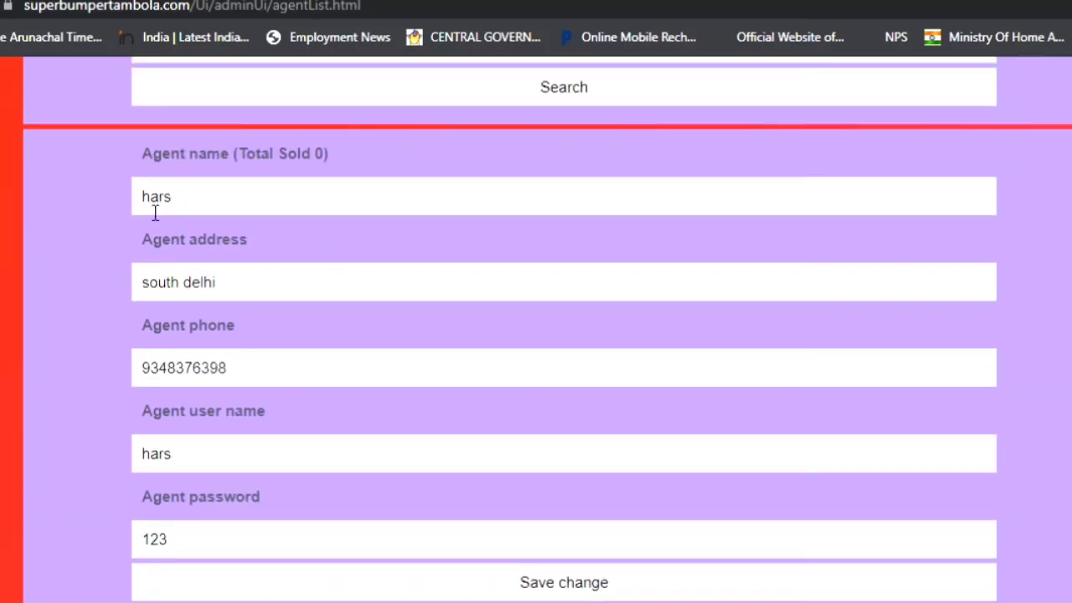
Select an existing agent's name and address to review their details.
double_click(204, 200)
triple_click(257, 293)
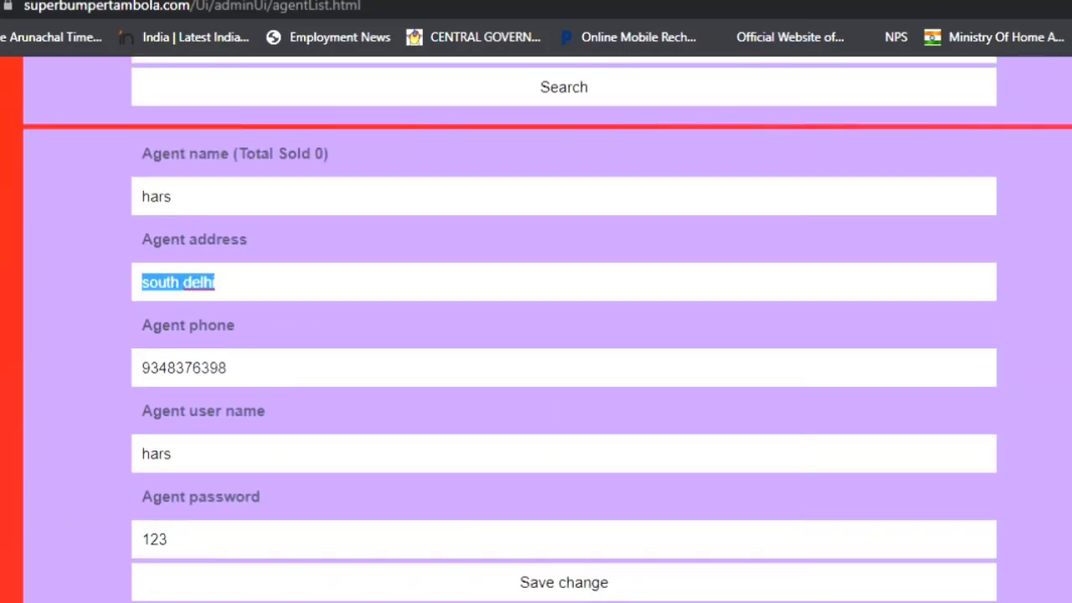
scroll(586, 452, "down", 2)
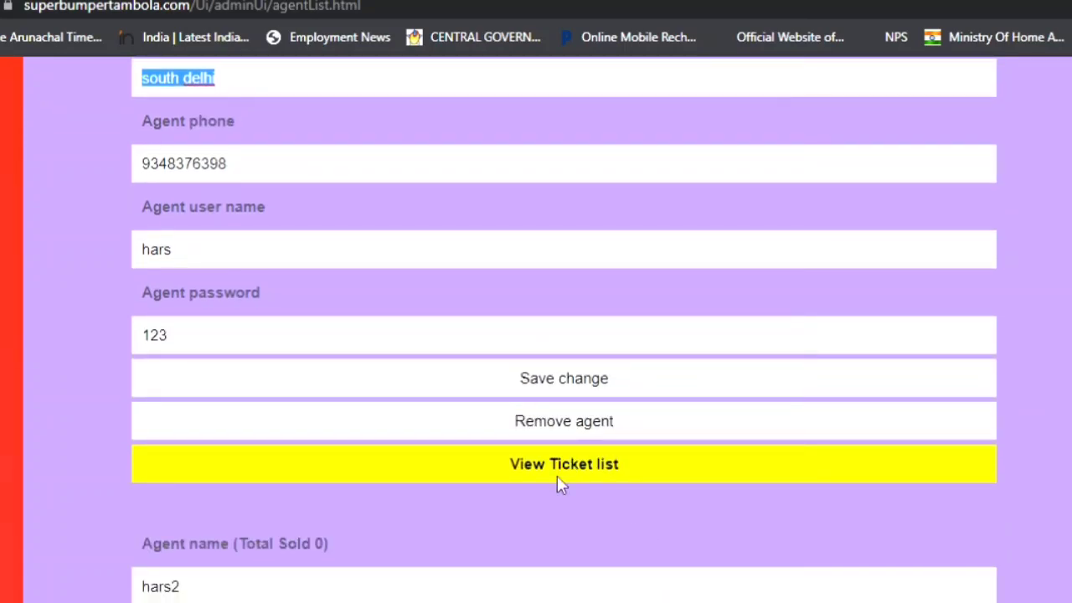
scroll(560, 478, "up", 7)
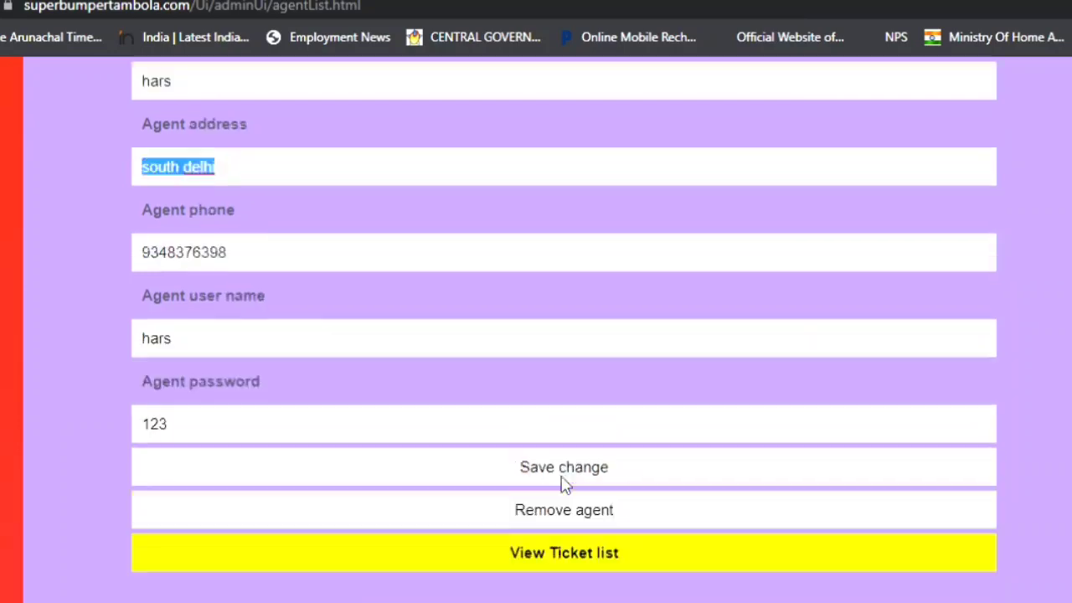
scroll(586, 456, "down", 2)
scroll(586, 465, "up", 2)
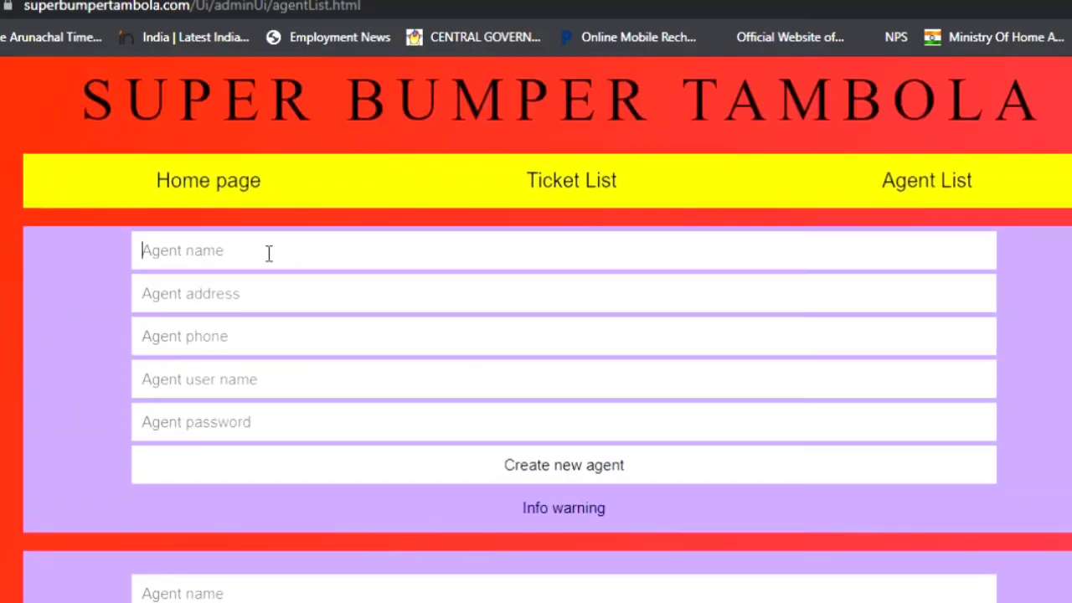
Fill in the new agent's name, user name, phone and password fields.
type("hars123")
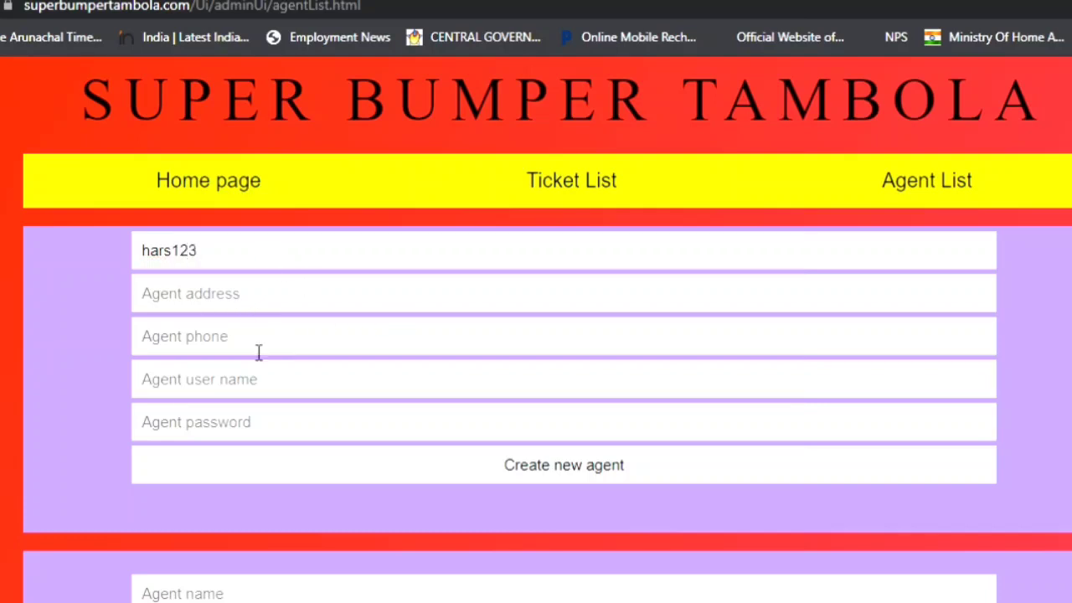
type("ds")
left_click(186, 383)
type("dsd")
left_click(209, 351)
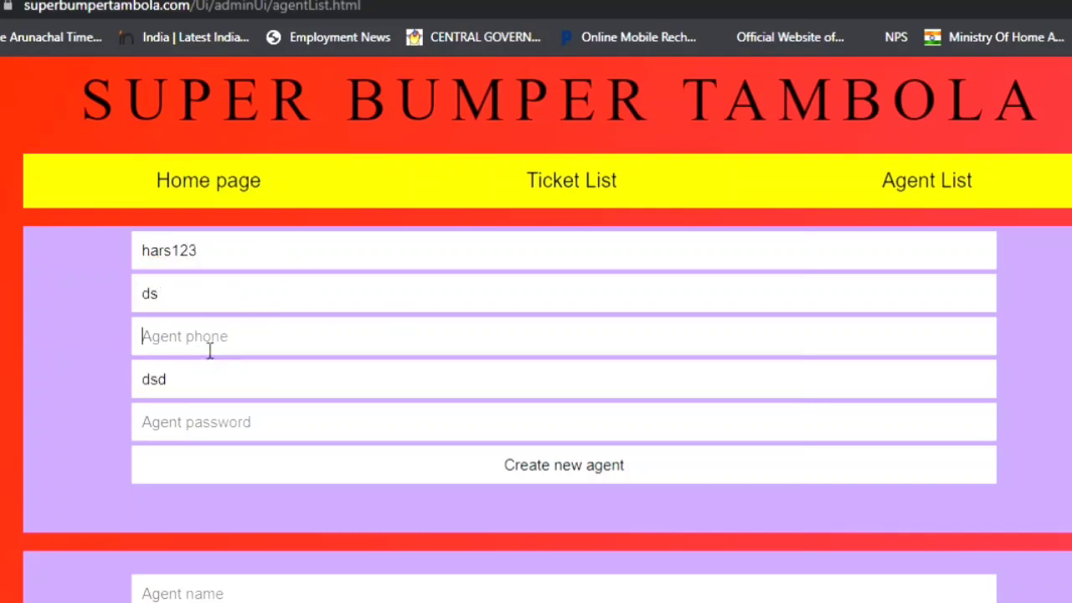
type("dsd")
left_click(189, 426)
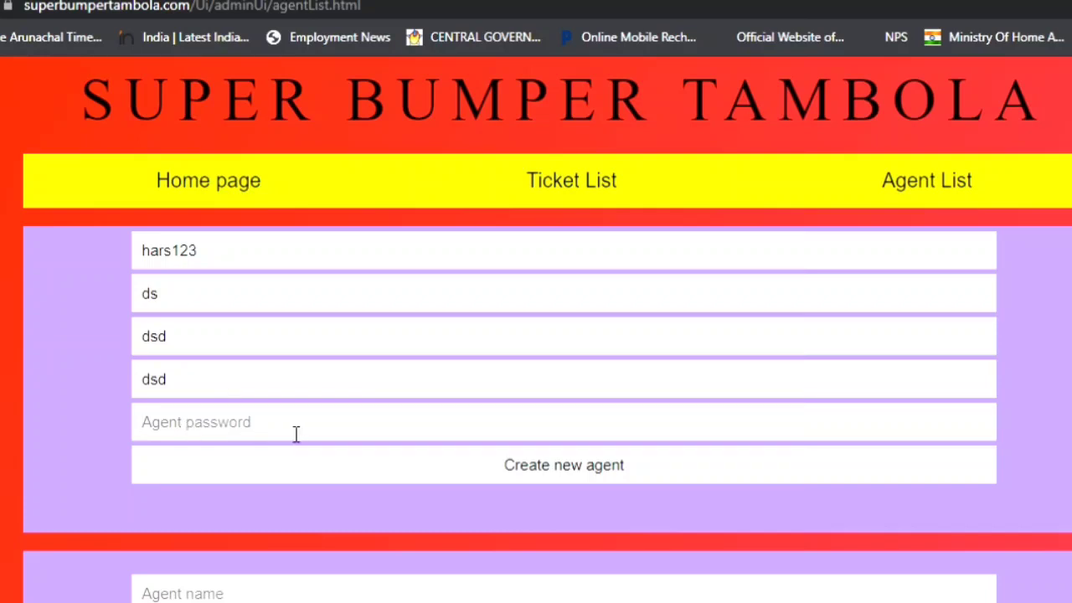
type("123")
Retype the agent's user name and create the new agent.
left_click_drag(176, 383, 137, 383)
type("hasr")
key("BackSpace")
type("rs123")
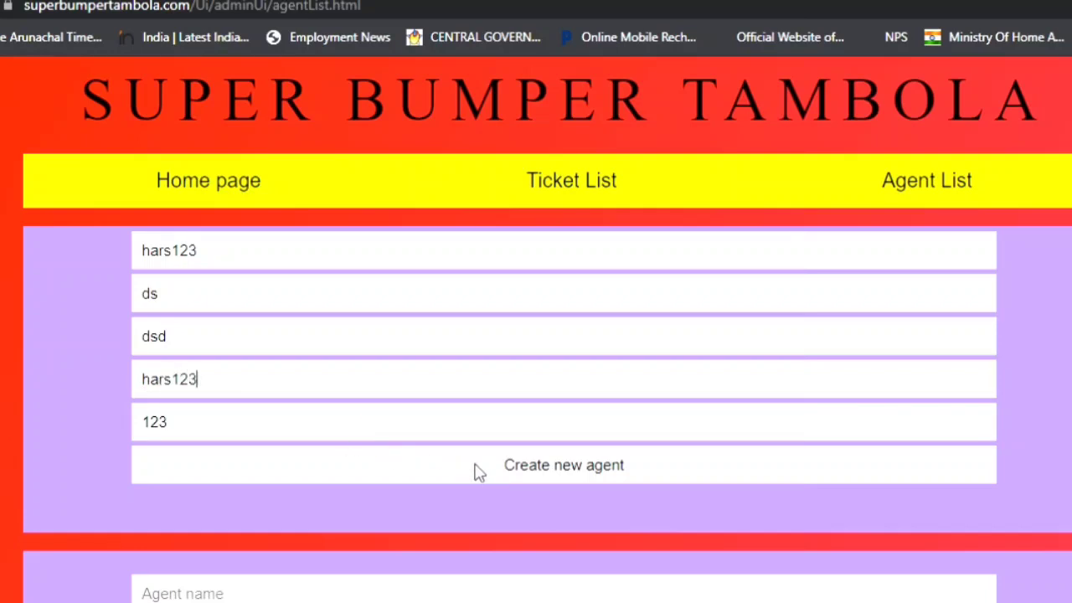
left_click(474, 464)
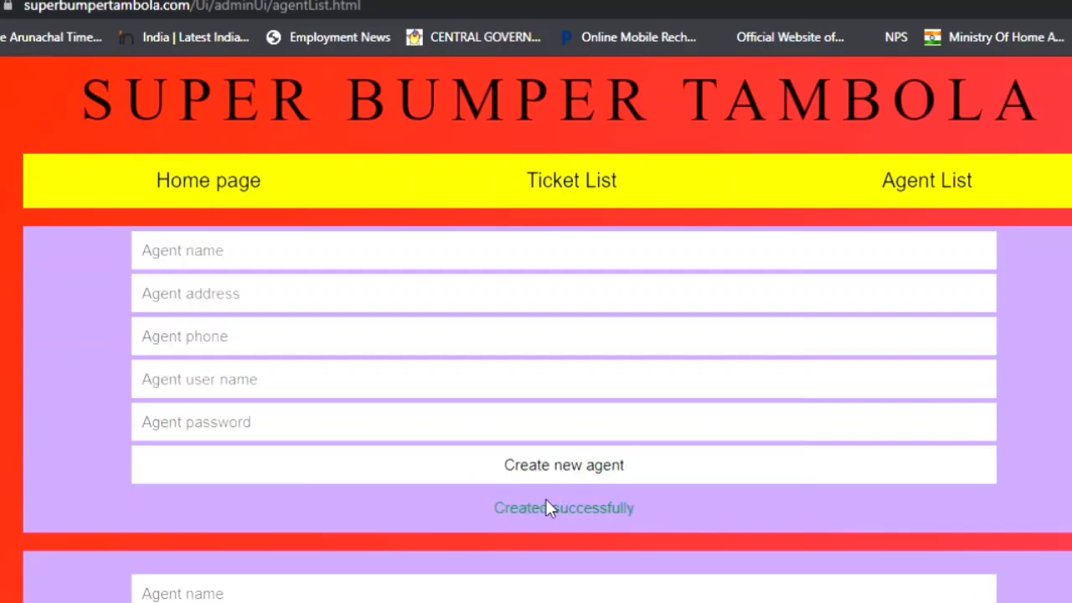
scroll(598, 557, "down", 3)
scroll(598, 561, "down", 10)
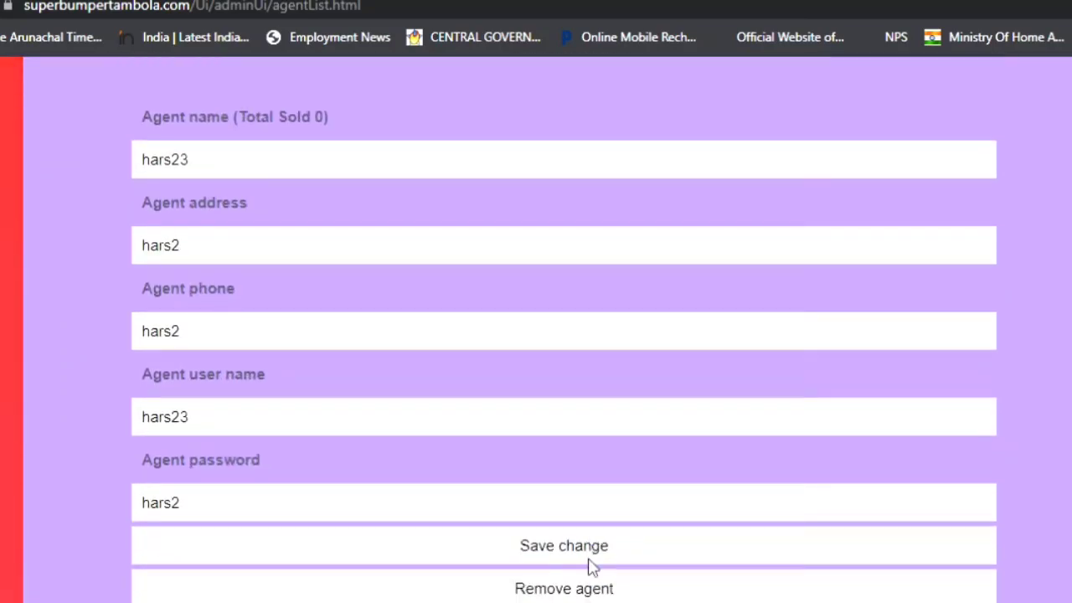
scroll(578, 556, "up", 15)
scroll(602, 569, "down", 15)
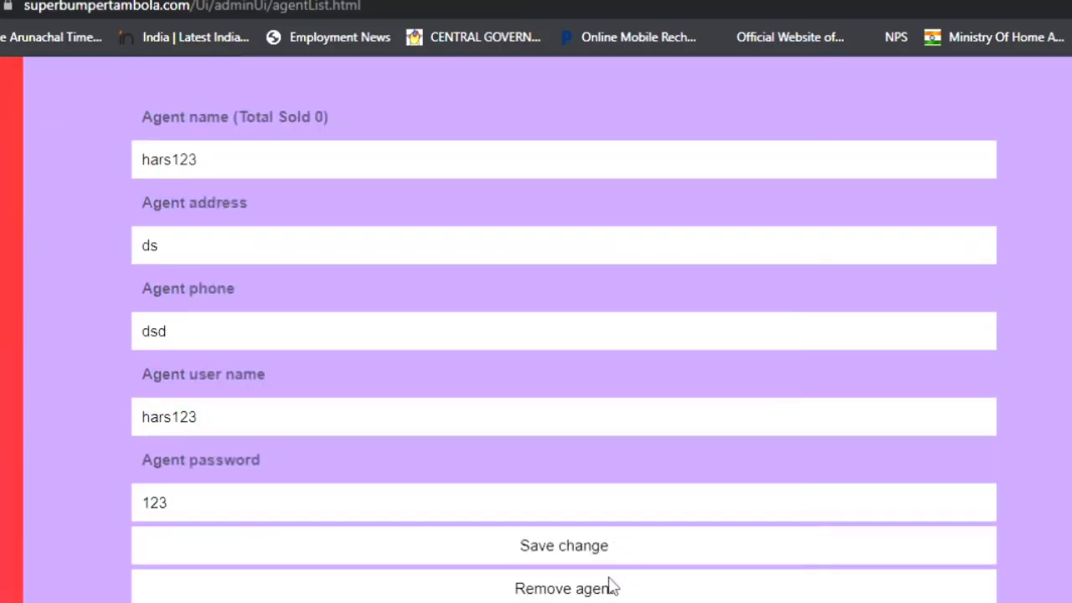